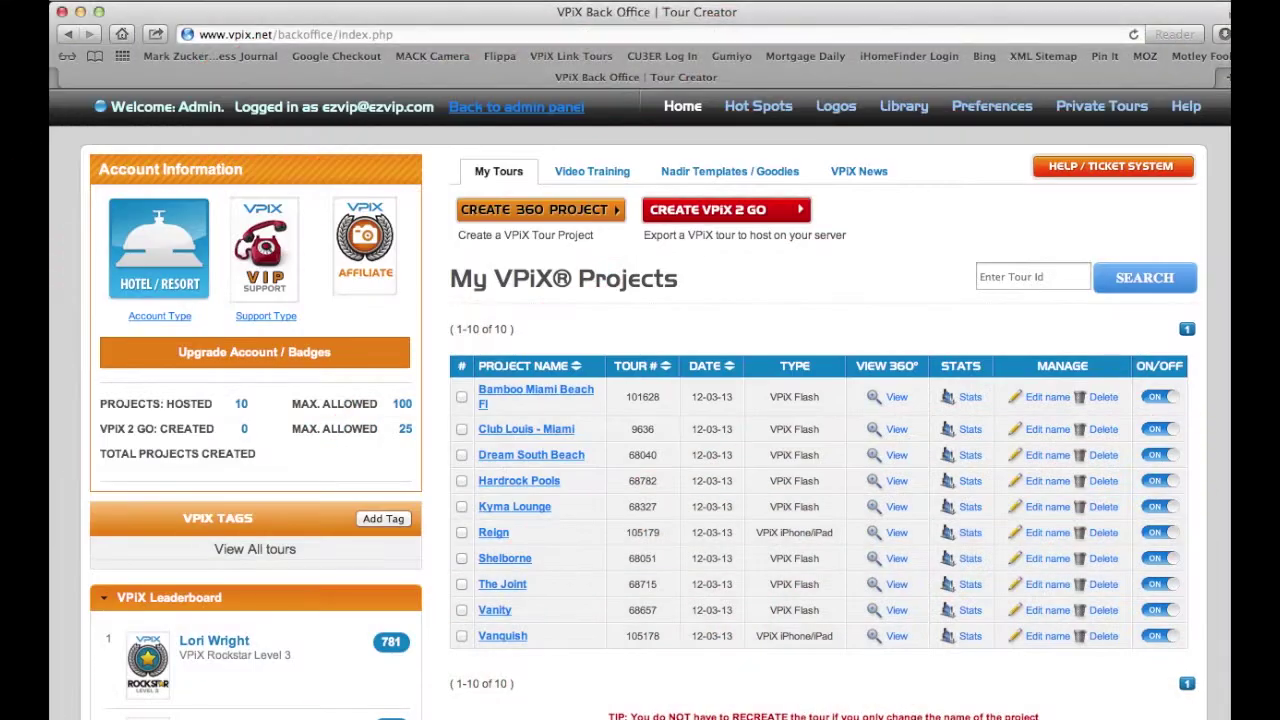
{"action": "left_click_drag", "start_coordinate": [1231, 713], "coordinate": [1222, 713]}
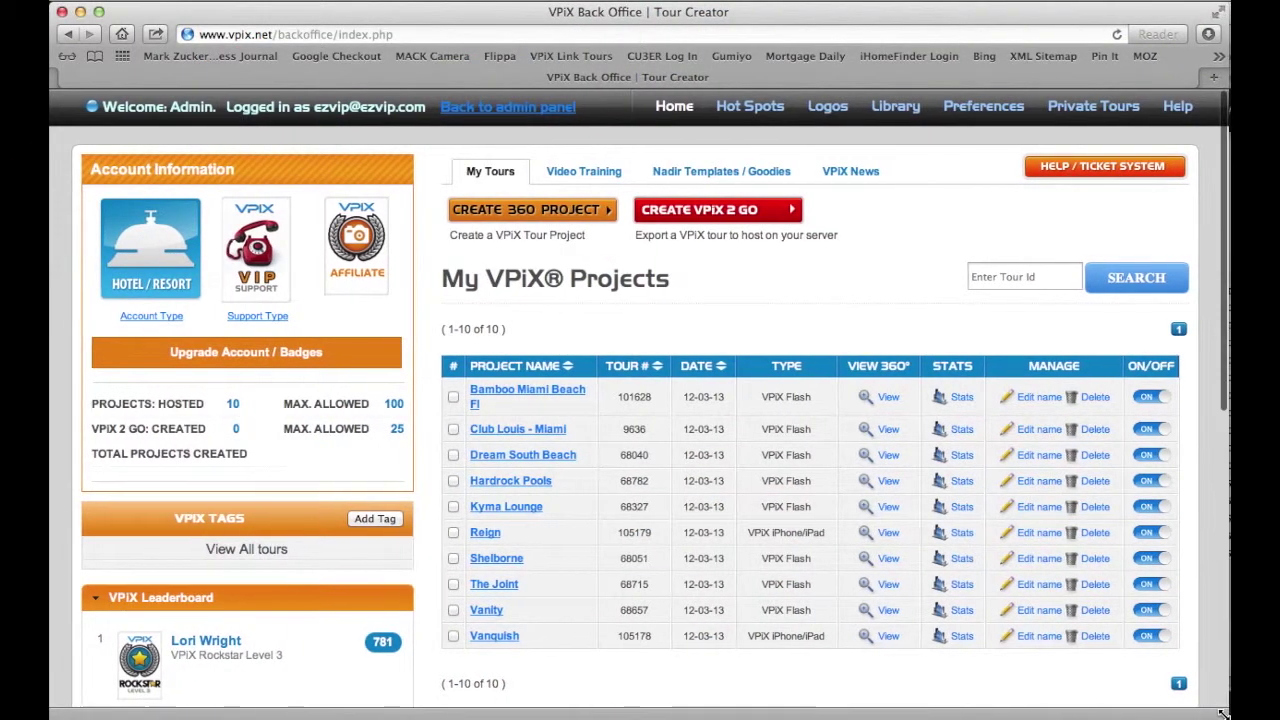
{"action": "scroll", "coordinate": [712, 363], "scroll_direction": "down", "scroll_amount": 3}
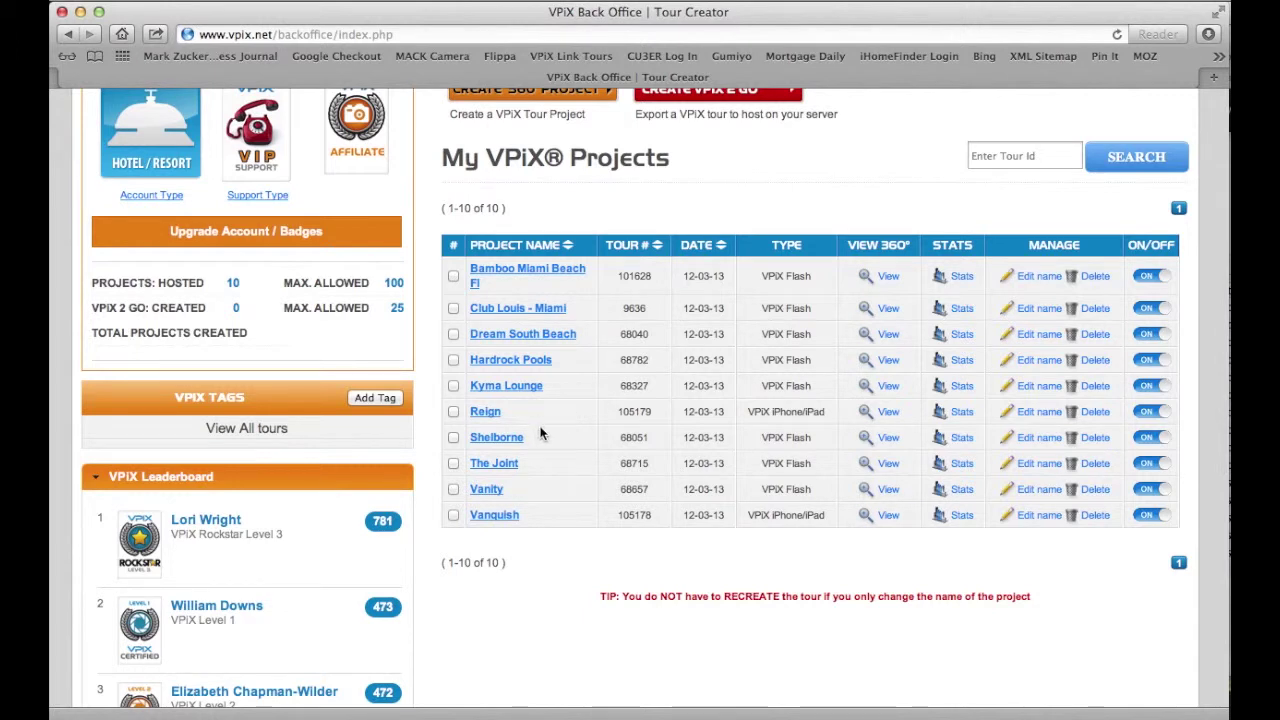
{"action": "scroll", "coordinate": [540, 433], "scroll_direction": "up", "scroll_amount": 1}
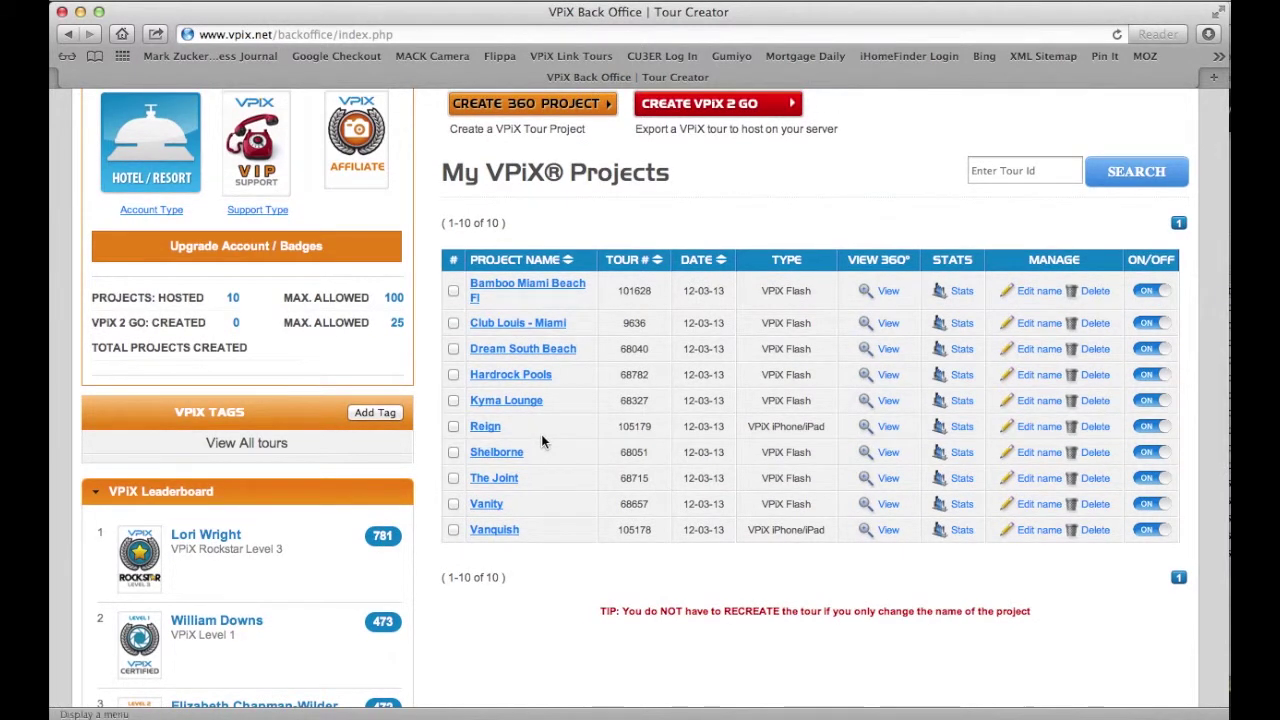
{"action": "left_click", "coordinate": [566, 416]}
{"action": "mouse_move", "coordinate": [566, 416]}
{"action": "left_mouse_down"}
{"action": "mouse_move", "coordinate": [470, 408]}
{"action": "mouse_move", "coordinate": [448, 445]}
{"action": "mouse_move", "coordinate": [550, 438]}
{"action": "mouse_move", "coordinate": [558, 420]}
{"action": "left_mouse_up"}
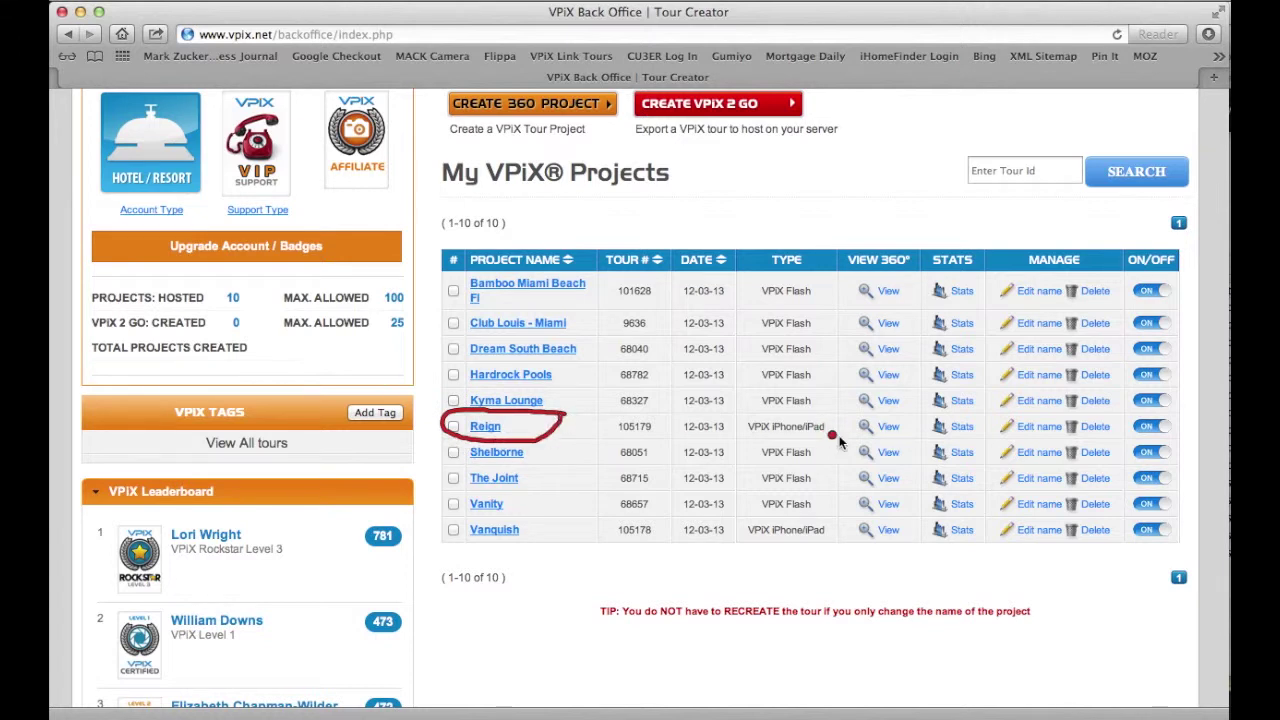
{"action": "left_click_drag", "start_coordinate": [858, 436], "coordinate": [909, 437]}
{"action": "key", "text": "Escape"}
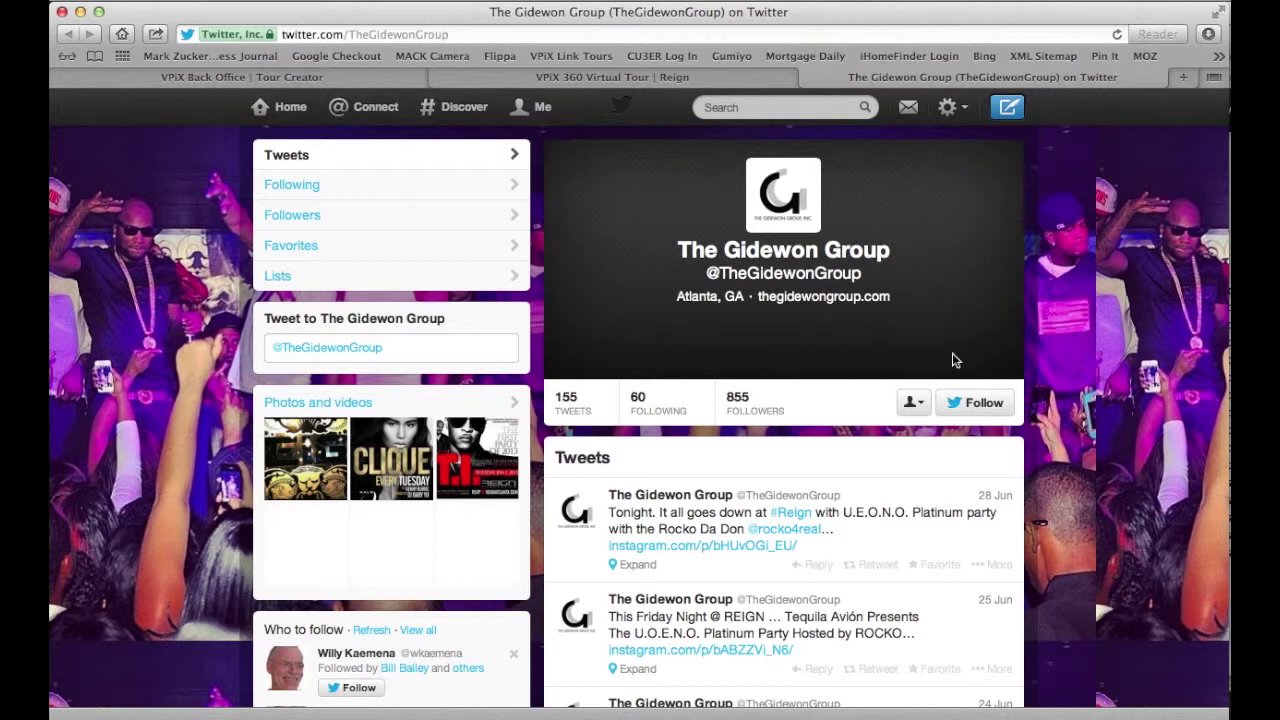
Look through The Gidewon Group's tweets on Twitter and follow the account
{"action": "scroll", "coordinate": [916, 560], "scroll_direction": "down", "scroll_amount": 5}
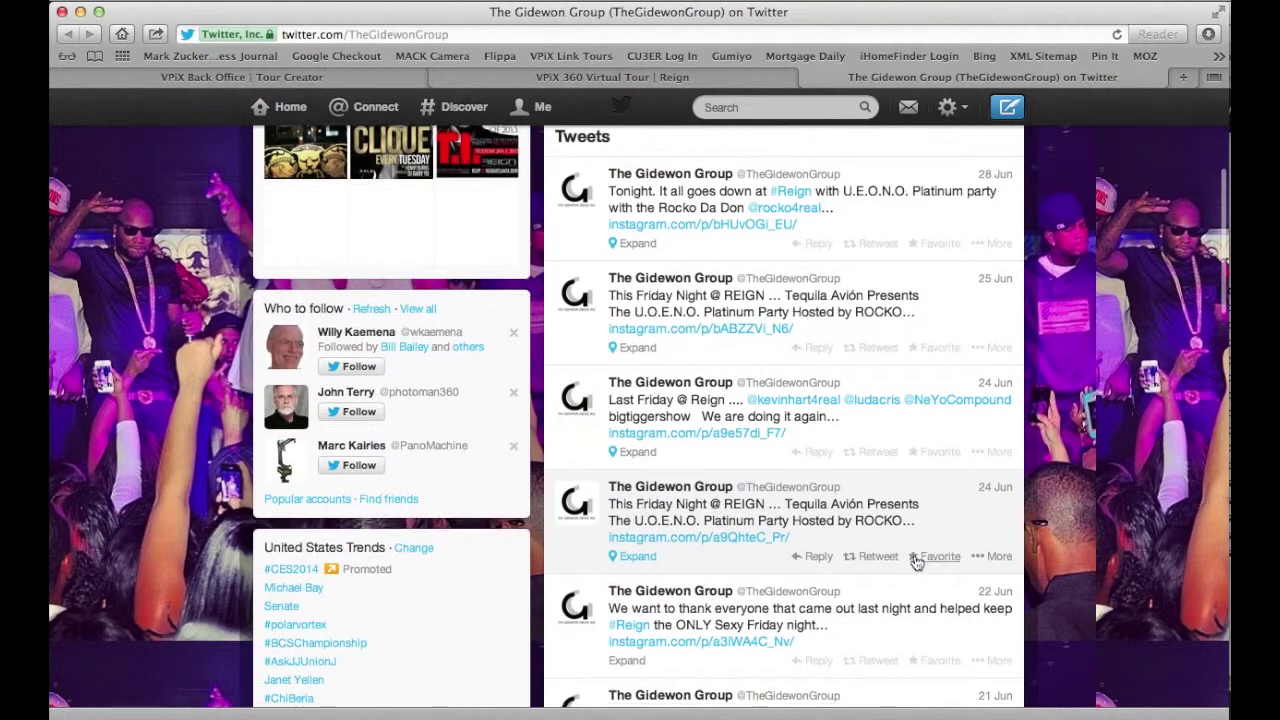
{"action": "scroll", "coordinate": [916, 562], "scroll_direction": "down", "scroll_amount": 2}
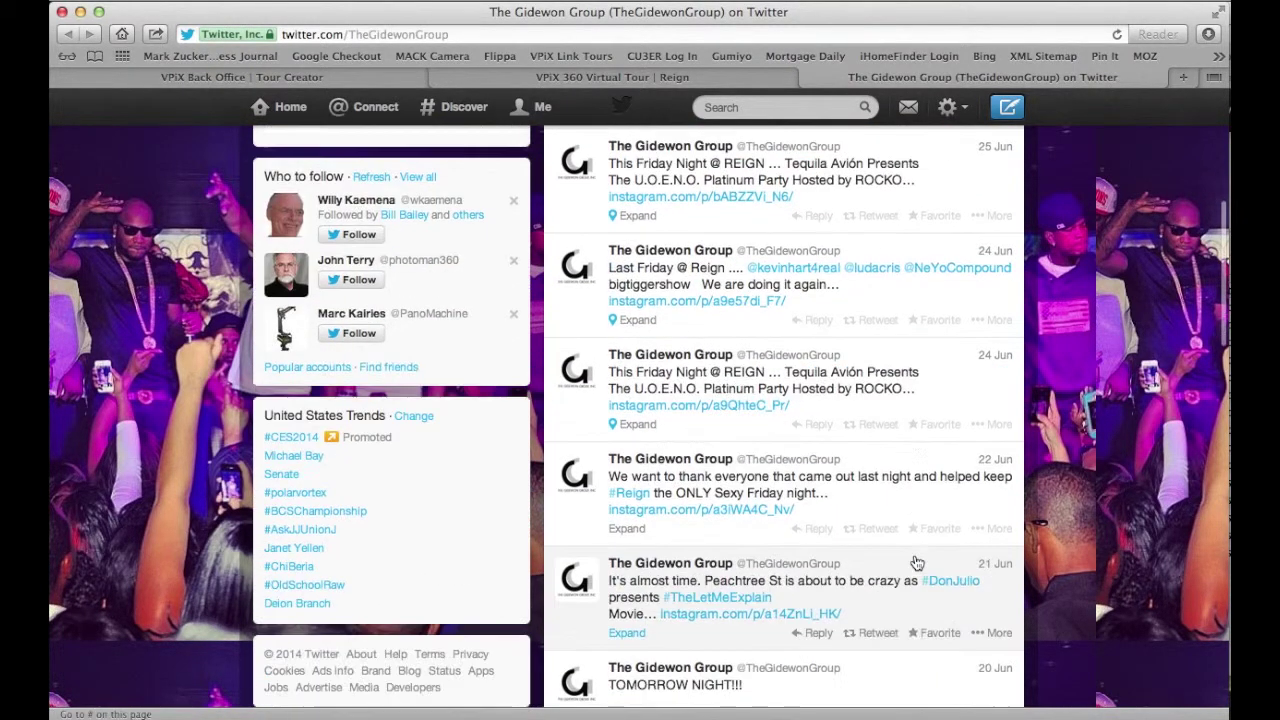
{"action": "scroll", "coordinate": [916, 562], "scroll_direction": "up", "scroll_amount": 7}
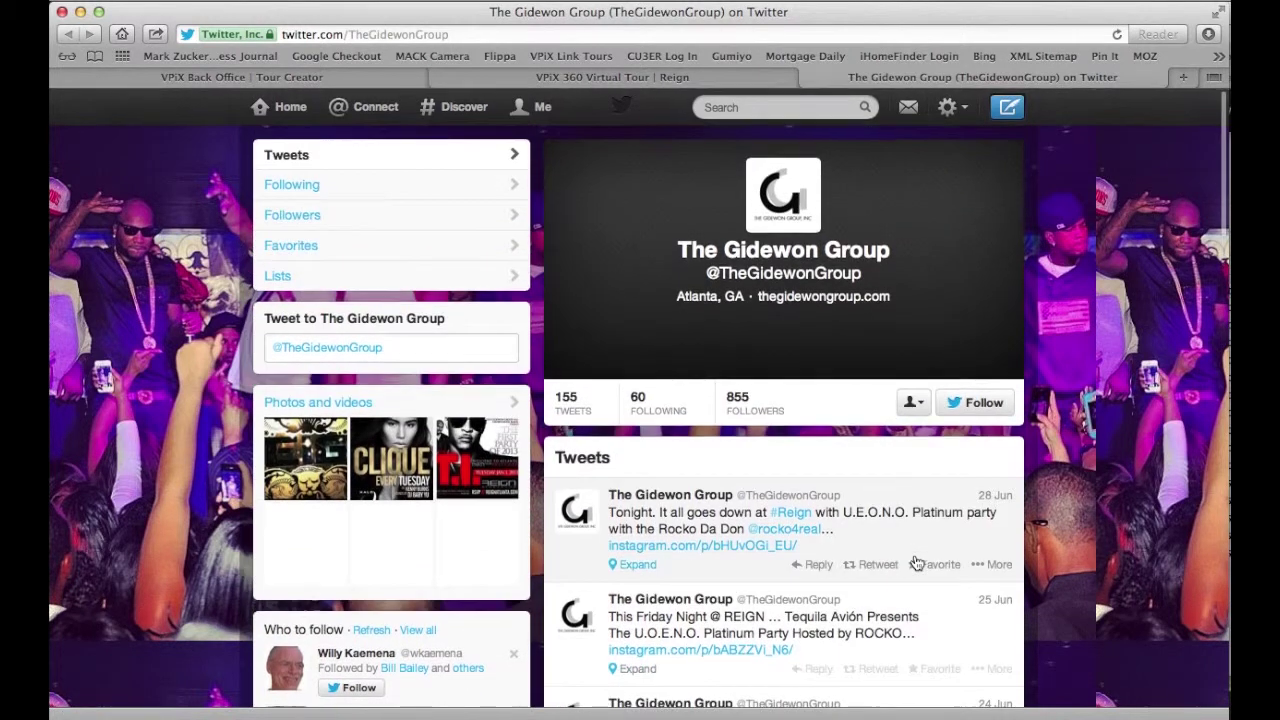
{"action": "left_click", "coordinate": [982, 405]}
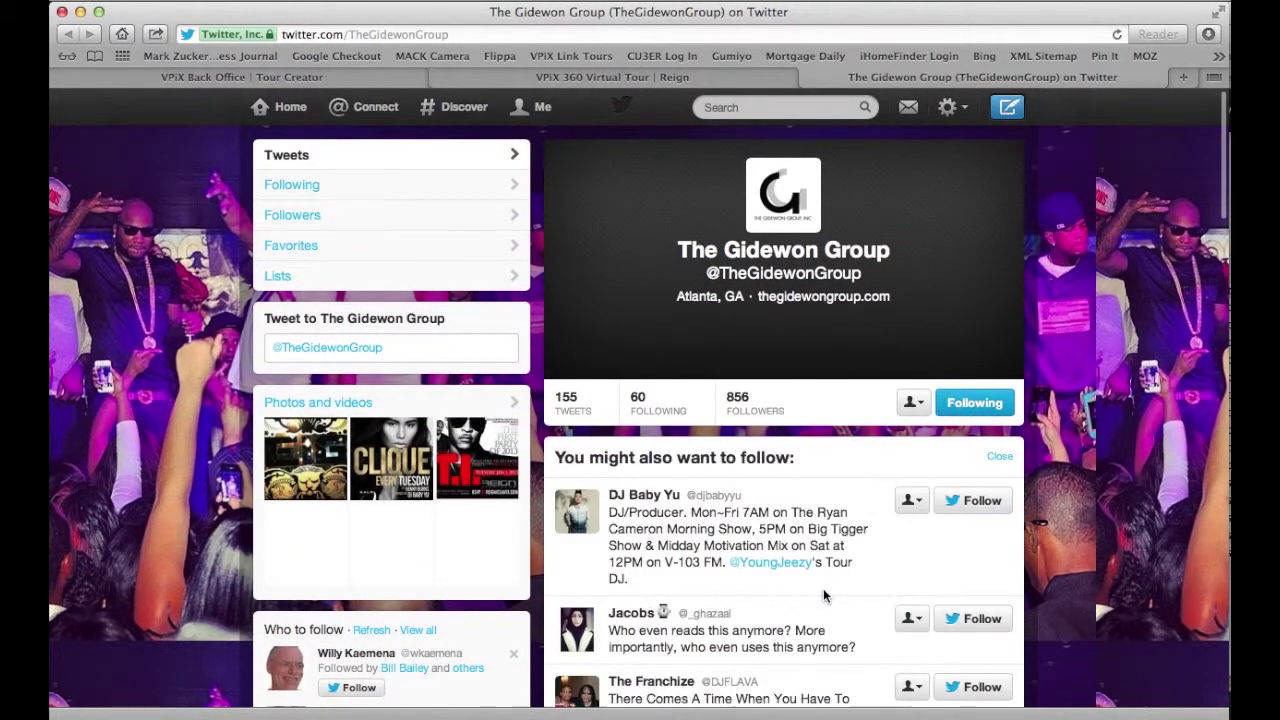
Look around the Reign virtual tour's dance floor and close the tour to return to the VPiX project list
{"action": "left_click", "coordinate": [810, 76]}
{"action": "left_click_drag", "start_coordinate": [811, 293], "coordinate": [789, 328]}
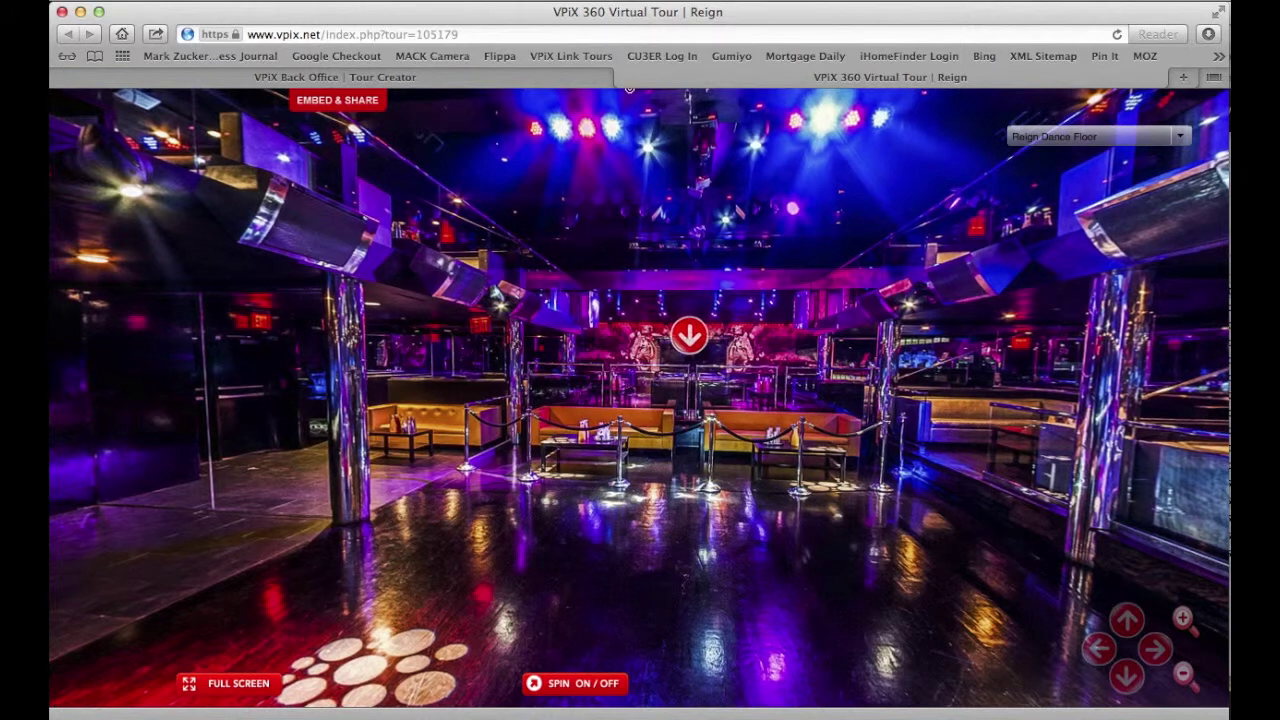
{"action": "key", "text": "super+w"}
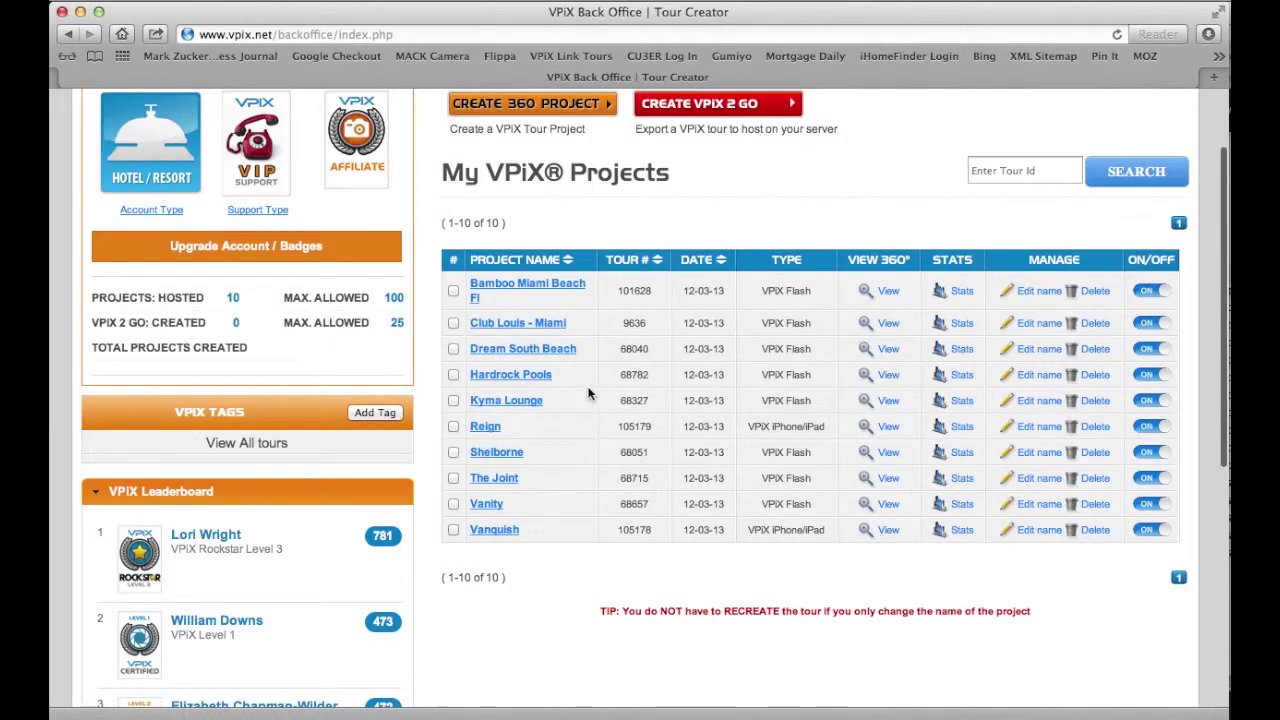
Open the Reign tour project and go to its page for uploading MP3 audio files
{"action": "left_click", "coordinate": [485, 427]}
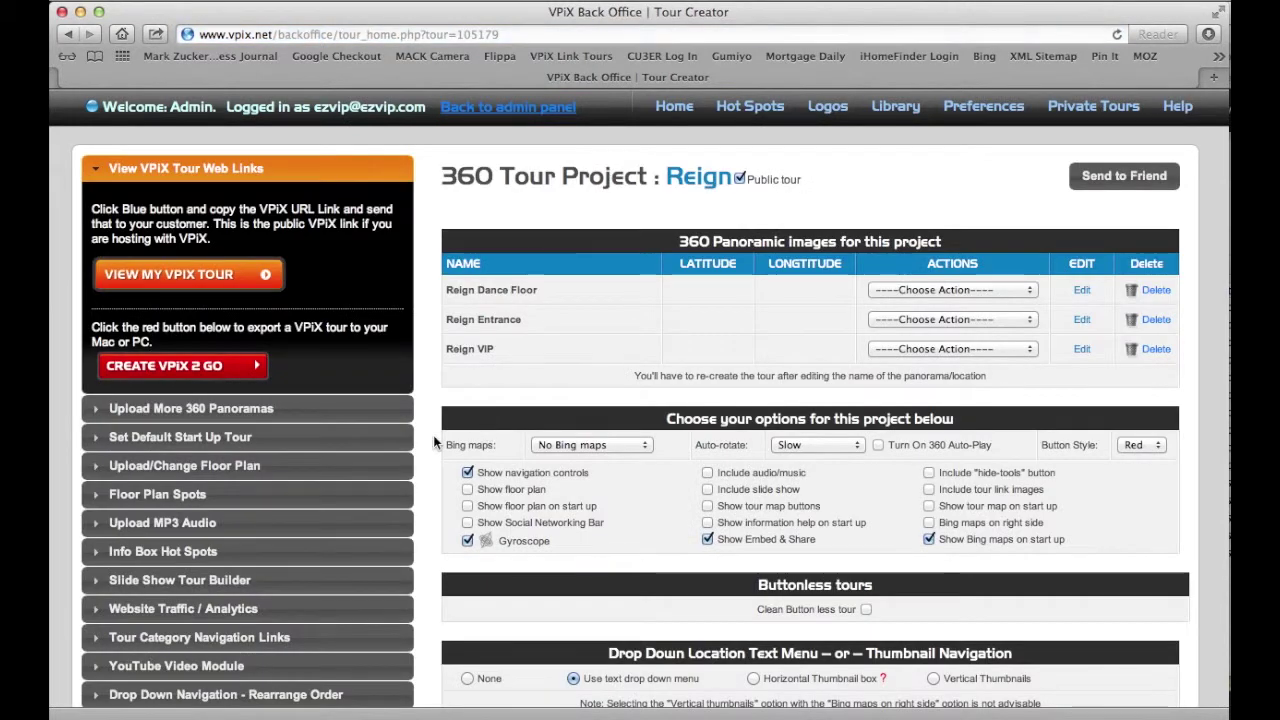
{"action": "scroll", "coordinate": [435, 440], "scroll_direction": "down", "scroll_amount": 3}
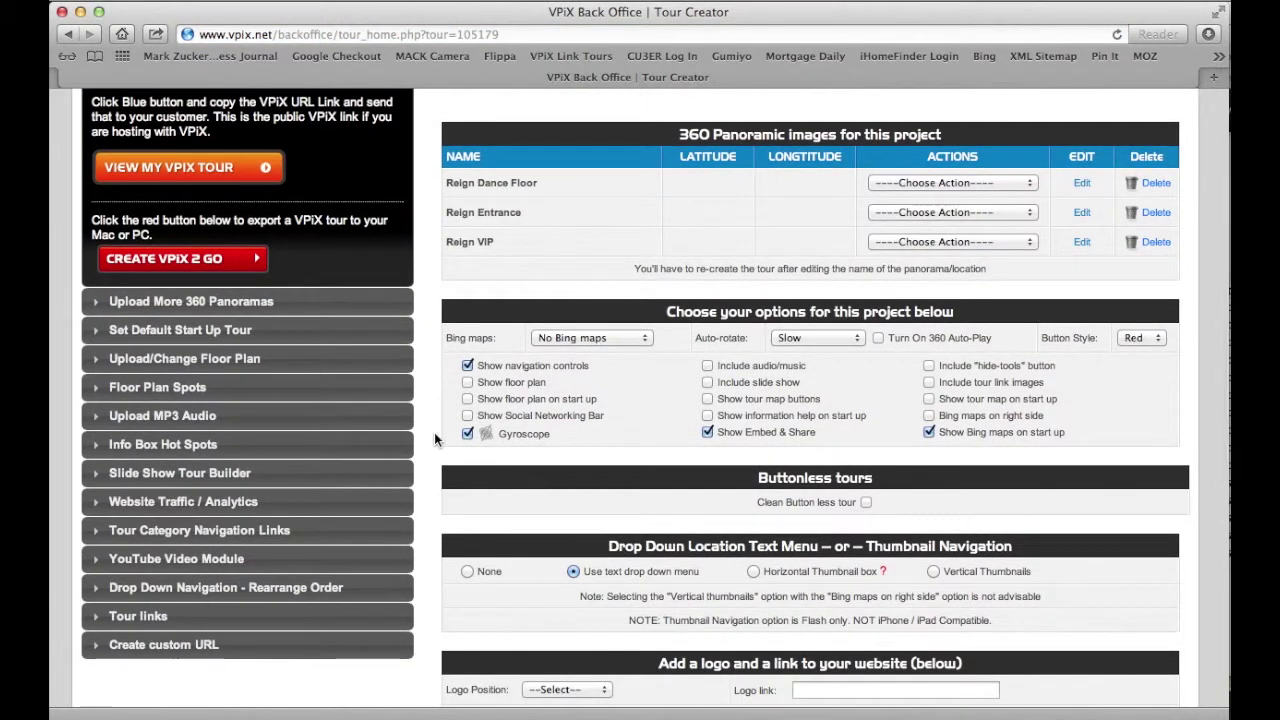
{"action": "mouse_move", "coordinate": [447, 385]}
{"action": "left_mouse_down"}
{"action": "mouse_move", "coordinate": [150, 382]}
{"action": "mouse_move", "coordinate": [51, 424]}
{"action": "mouse_move", "coordinate": [410, 468]}
{"action": "mouse_move", "coordinate": [397, 385]}
{"action": "left_mouse_up"}
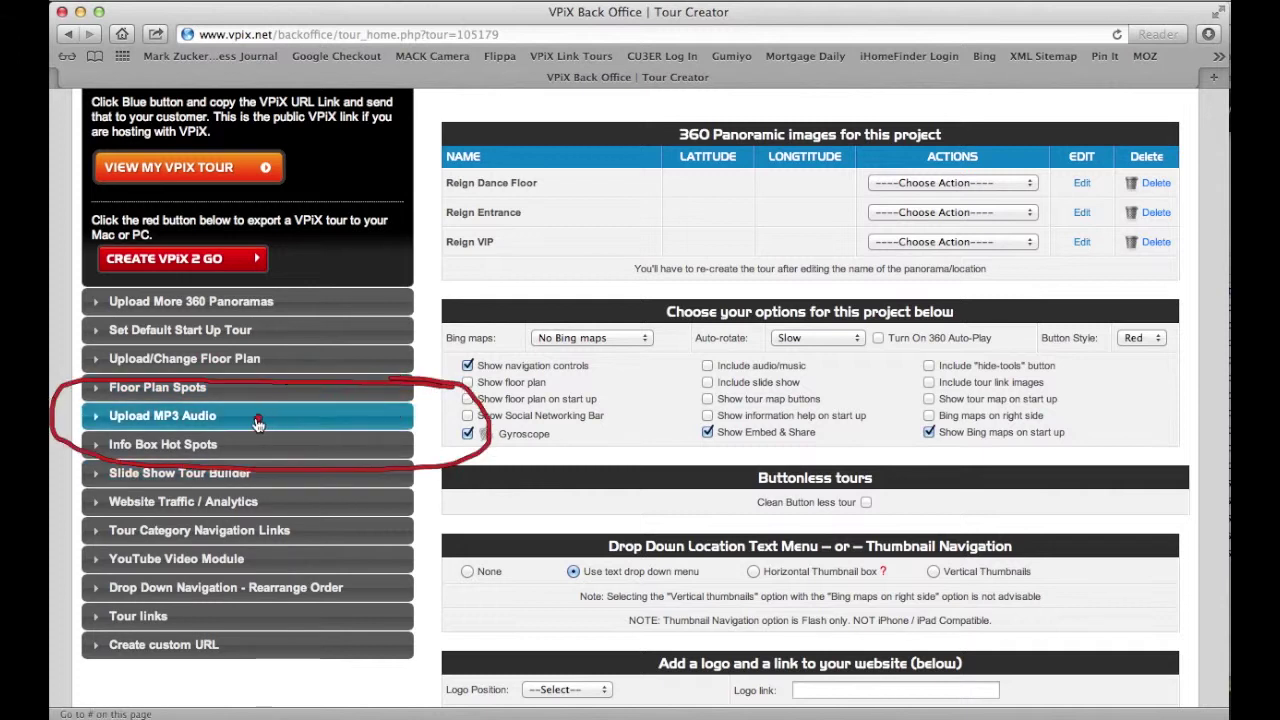
{"action": "mouse_move", "coordinate": [238, 413]}
{"action": "left_mouse_down"}
{"action": "mouse_move", "coordinate": [230, 427]}
{"action": "mouse_move", "coordinate": [276, 423]}
{"action": "left_mouse_up"}
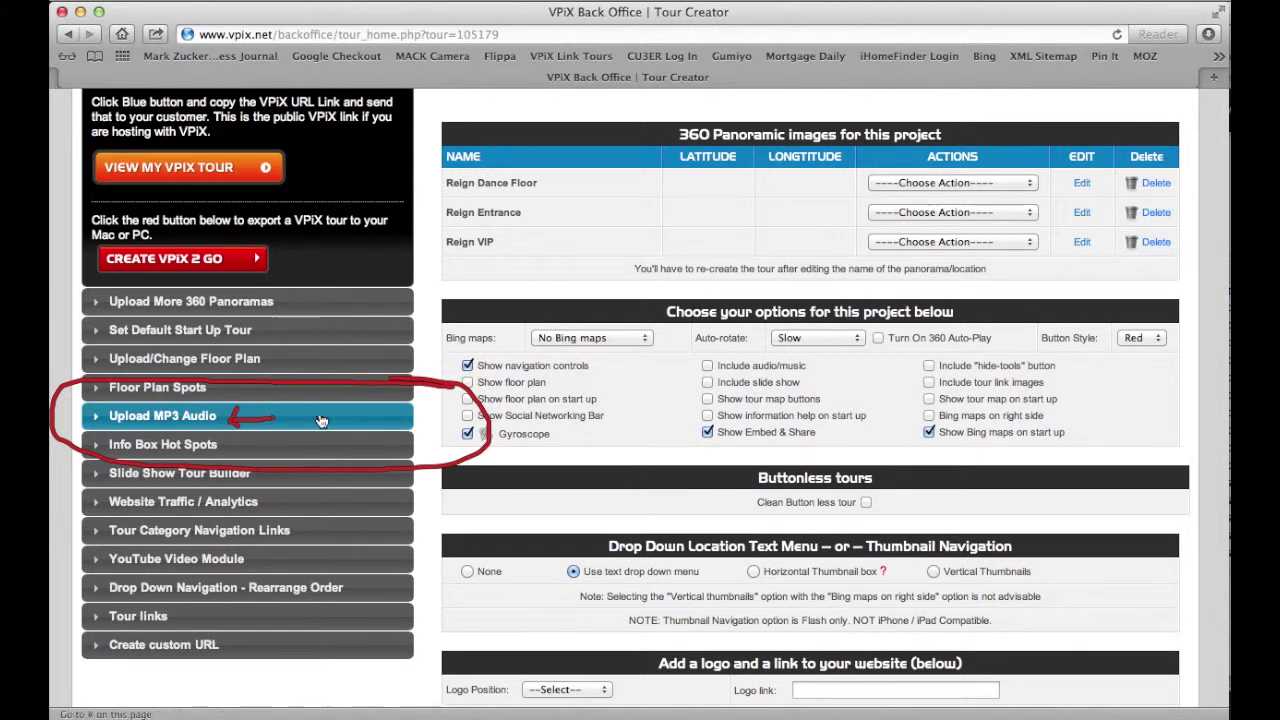
{"action": "key", "text": "Escape"}
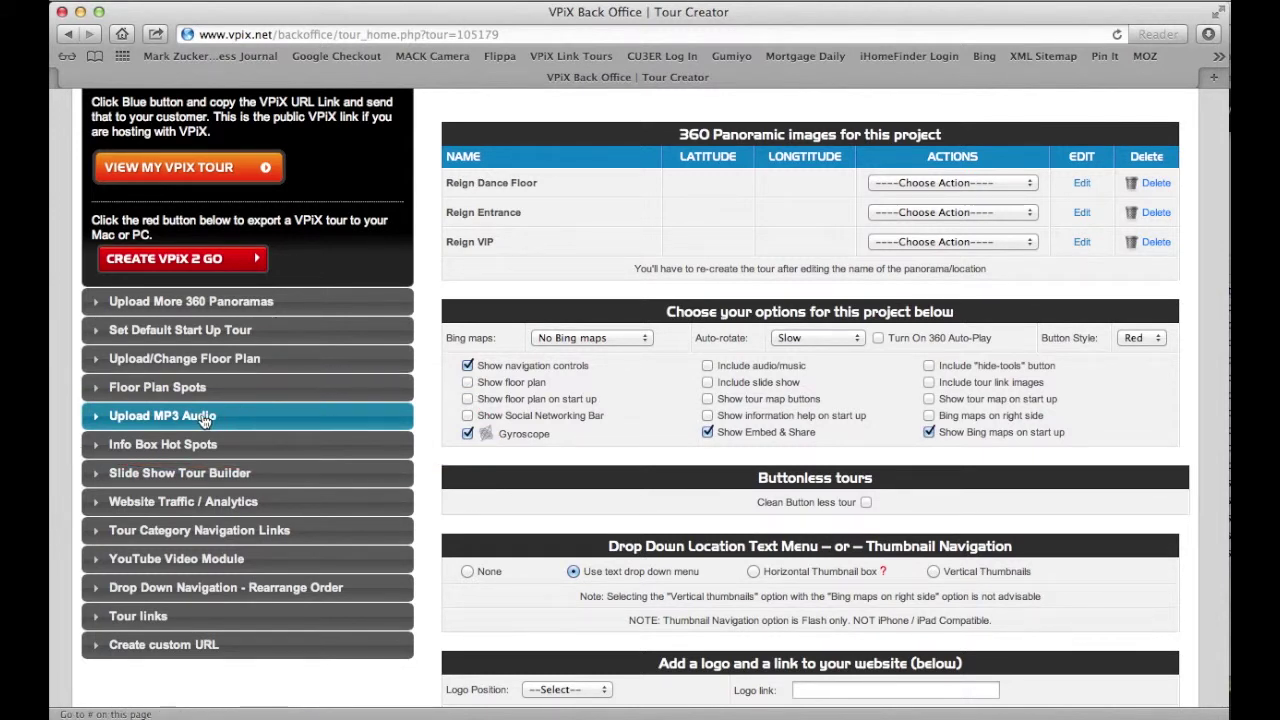
{"action": "left_click", "coordinate": [204, 418]}
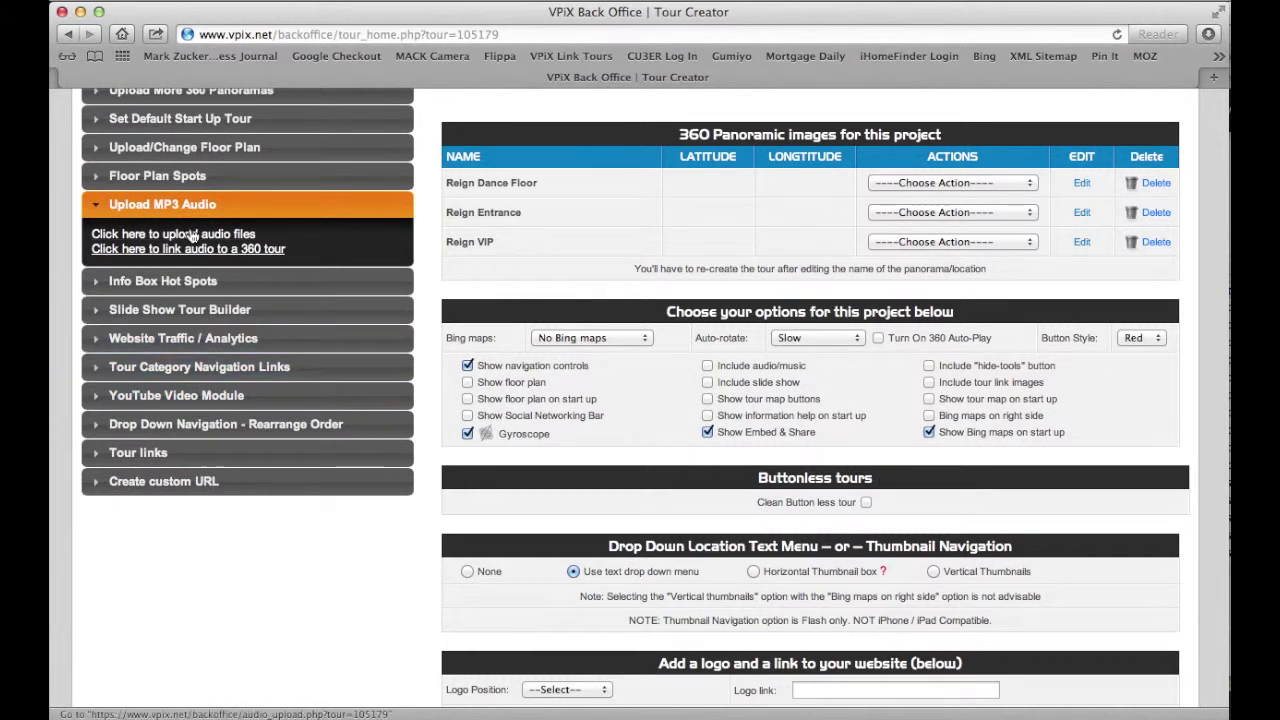
{"action": "left_click", "coordinate": [248, 236]}
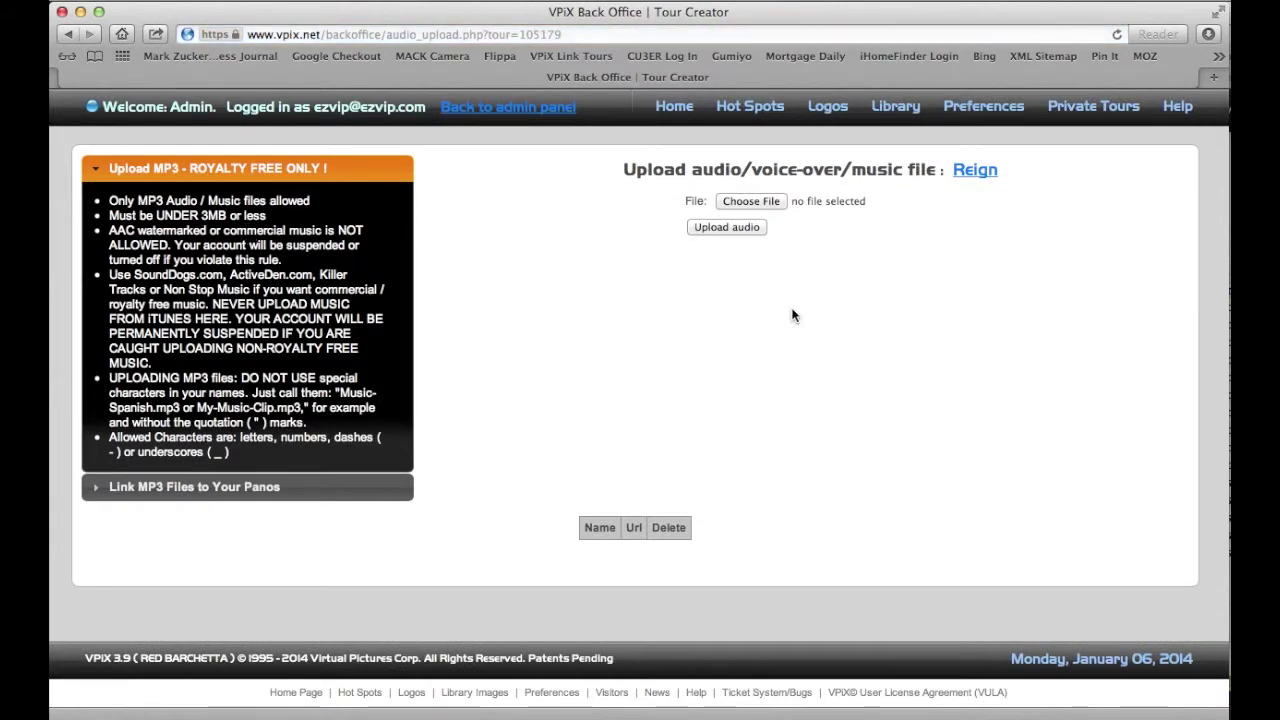
Choose electrowebpage.mp3 from the Desktop and upload it as audio for the Reign tour
{"action": "left_click", "coordinate": [750, 201]}
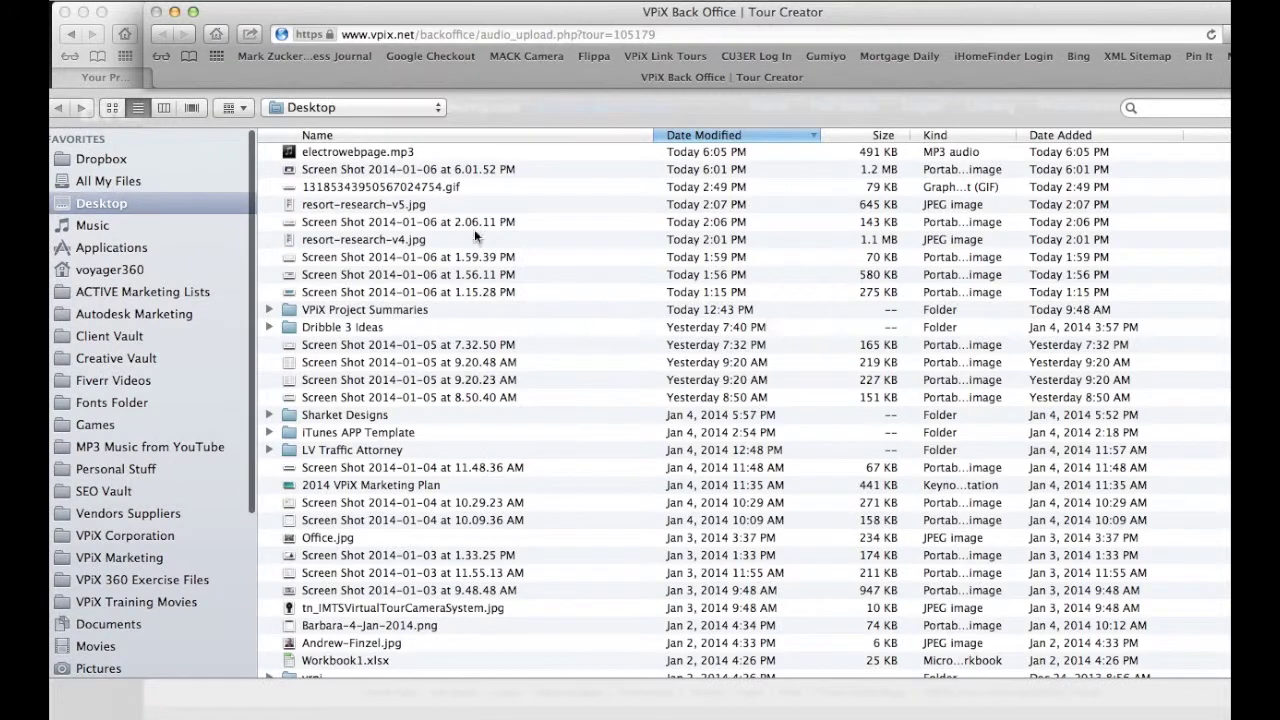
{"action": "left_click", "coordinate": [410, 153]}
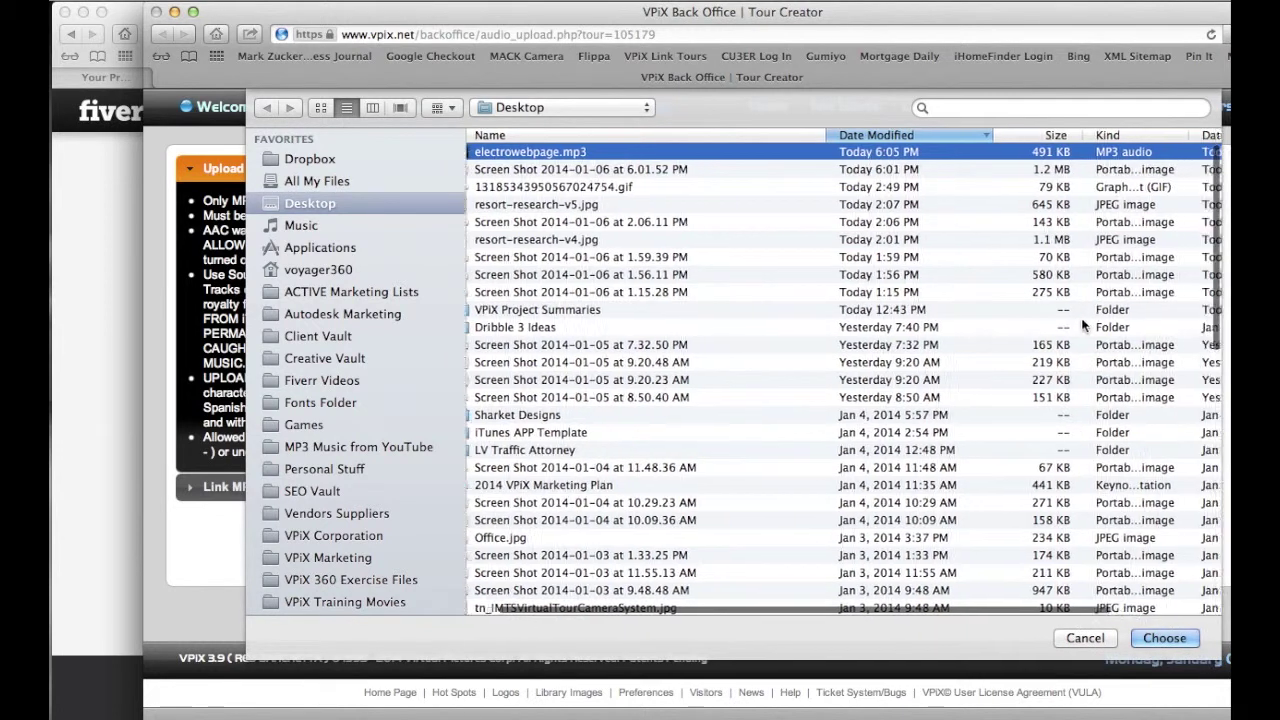
{"action": "scroll", "coordinate": [1075, 330], "scroll_direction": "right", "scroll_amount": 3}
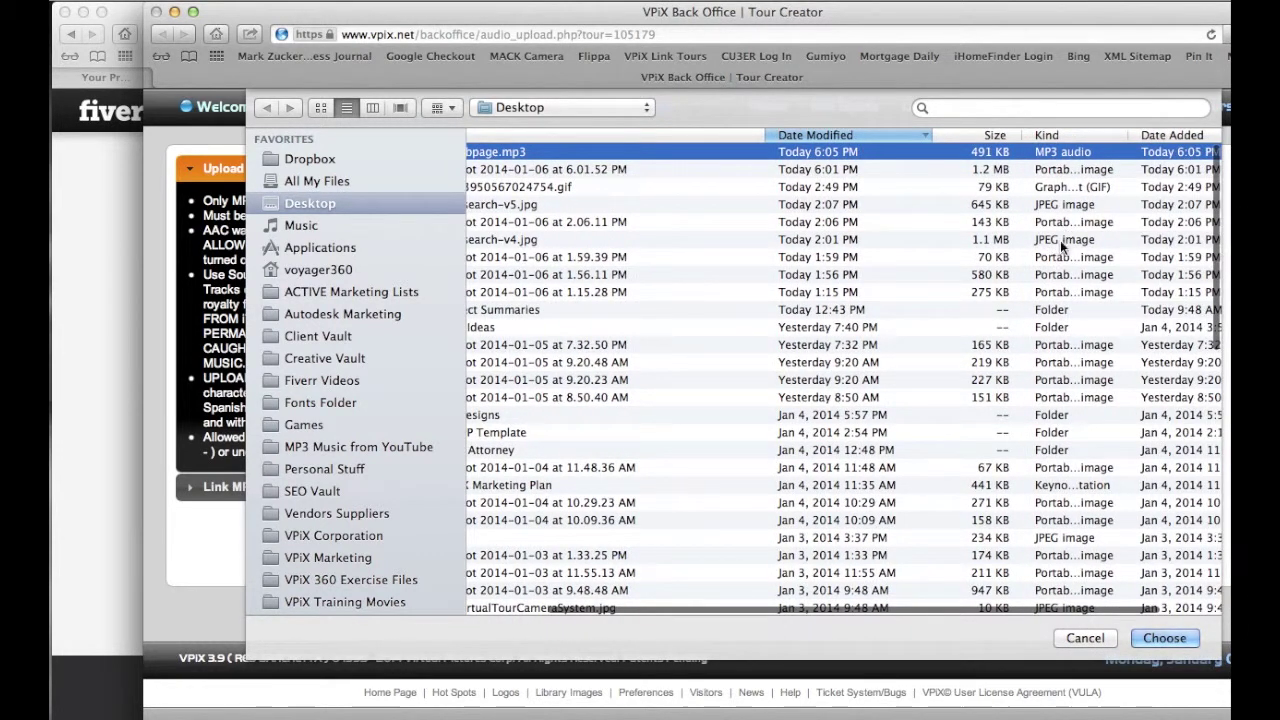
{"action": "mouse_move", "coordinate": [1121, 139]}
{"action": "left_mouse_down"}
{"action": "mouse_move", "coordinate": [954, 144]}
{"action": "mouse_move", "coordinate": [1110, 140]}
{"action": "left_mouse_up"}
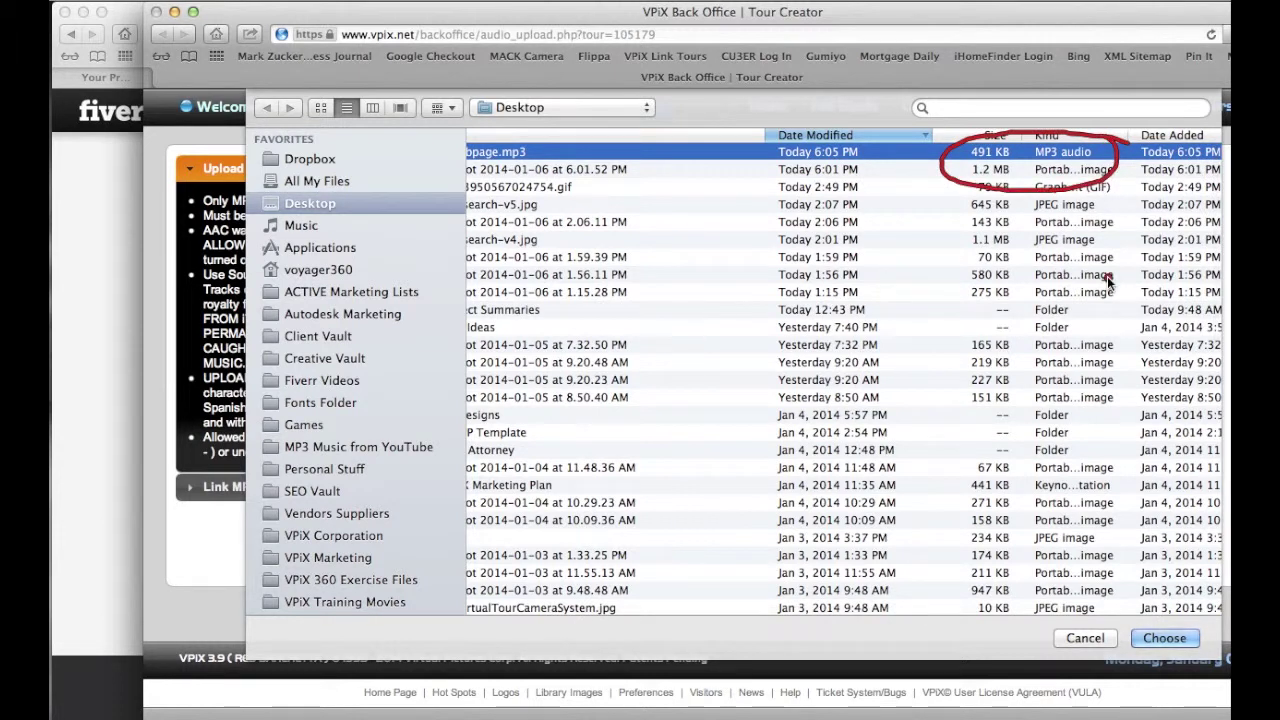
{"action": "left_click", "coordinate": [1166, 638]}
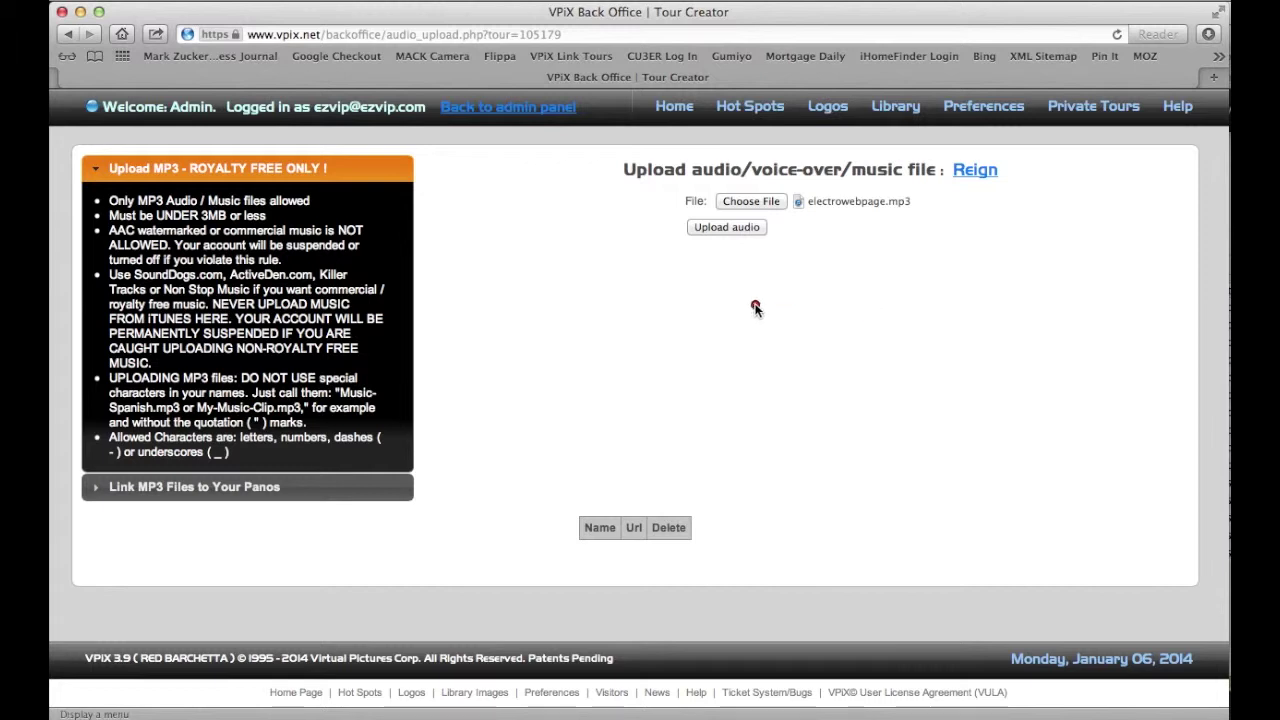
{"action": "mouse_move", "coordinate": [722, 307]}
{"action": "left_mouse_down"}
{"action": "mouse_move", "coordinate": [735, 341]}
{"action": "mouse_move", "coordinate": [763, 342]}
{"action": "left_mouse_up"}
{"action": "mouse_move", "coordinate": [785, 296]}
{"action": "left_mouse_down"}
{"action": "mouse_move", "coordinate": [788, 252]}
{"action": "mouse_move", "coordinate": [771, 232]}
{"action": "mouse_move", "coordinate": [806, 237]}
{"action": "left_mouse_up"}
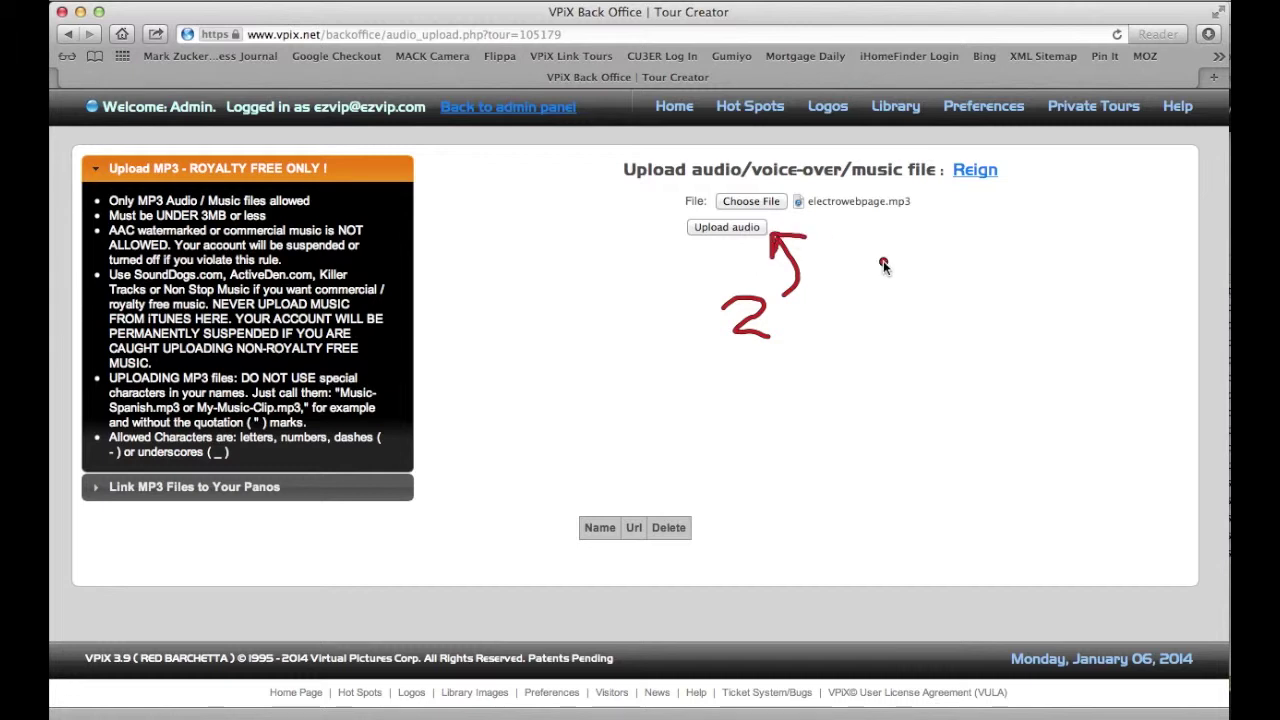
{"action": "left_click", "coordinate": [735, 227]}
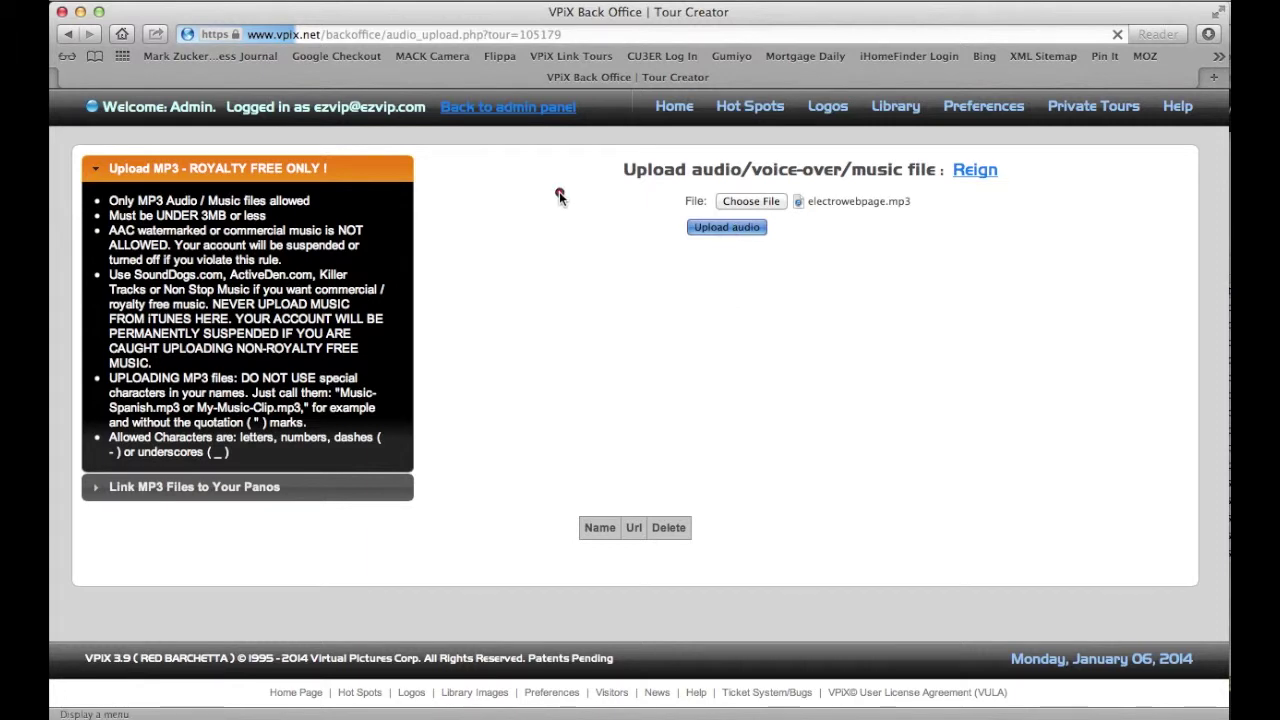
{"action": "mouse_move", "coordinate": [464, 157]}
{"action": "left_mouse_down"}
{"action": "mouse_move", "coordinate": [640, 62]}
{"action": "mouse_move", "coordinate": [347, 8]}
{"action": "mouse_move", "coordinate": [320, 92]}
{"action": "mouse_move", "coordinate": [636, 90]}
{"action": "mouse_move", "coordinate": [649, 77]}
{"action": "left_mouse_up"}
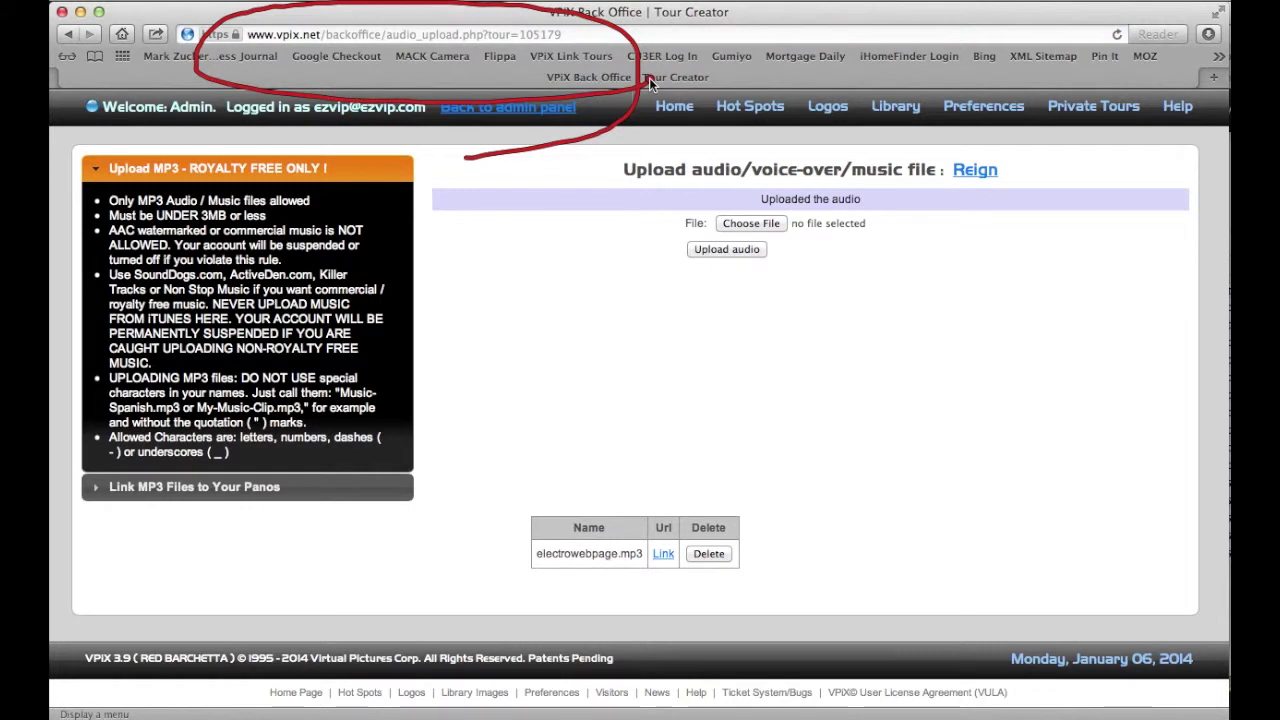
{"action": "key", "text": "Escape"}
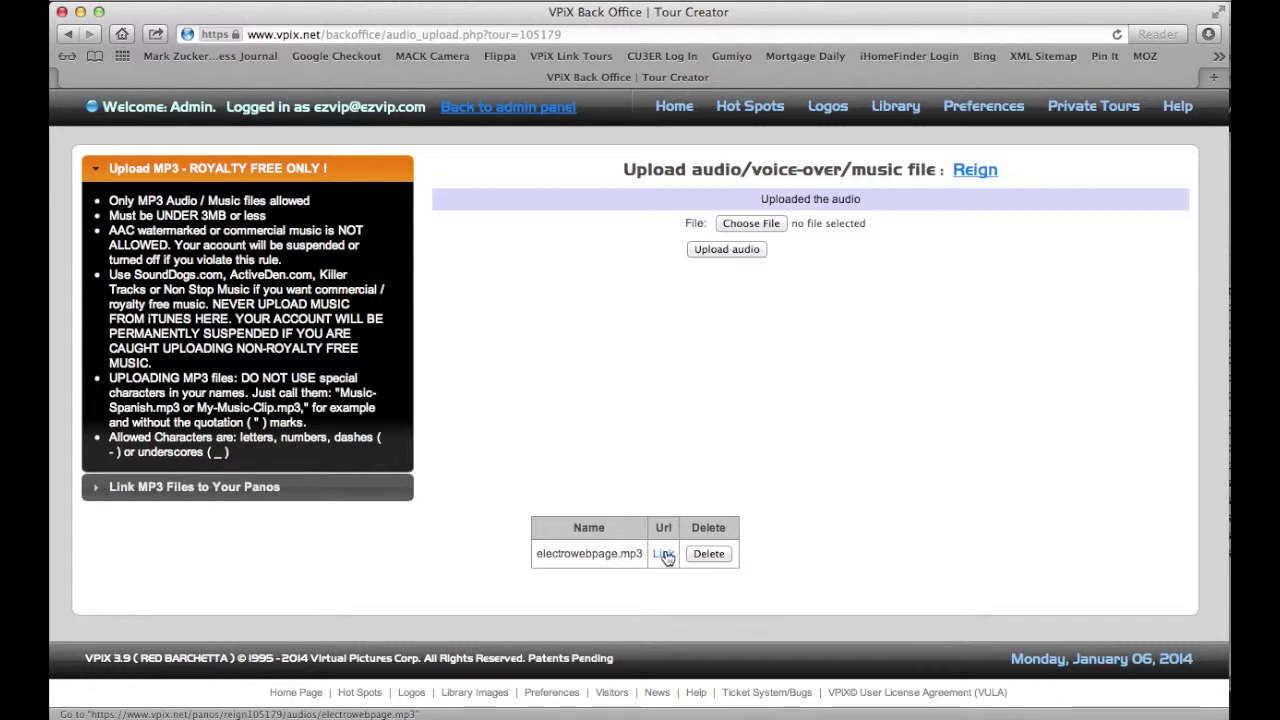
{"action": "left_click", "coordinate": [896, 203]}
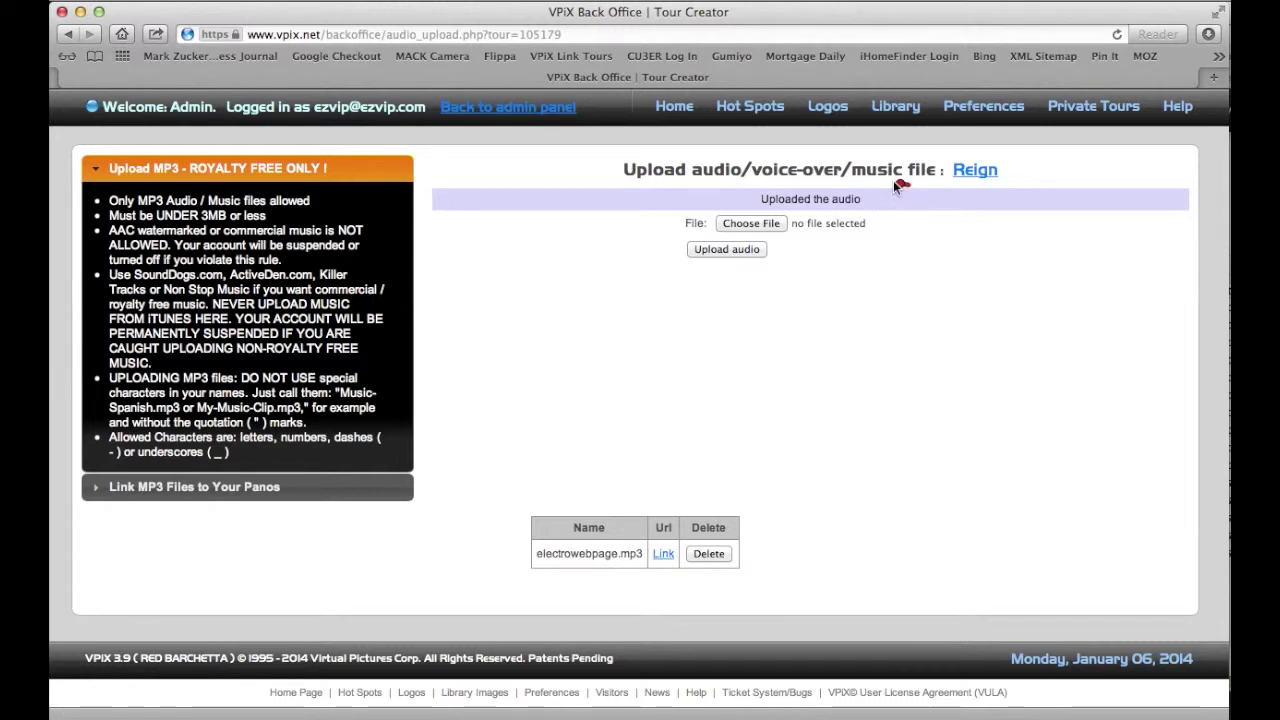
{"action": "mouse_move", "coordinate": [893, 180]}
{"action": "left_mouse_down"}
{"action": "mouse_move", "coordinate": [680, 252]}
{"action": "mouse_move", "coordinate": [922, 205]}
{"action": "mouse_move", "coordinate": [890, 168]}
{"action": "left_mouse_up"}
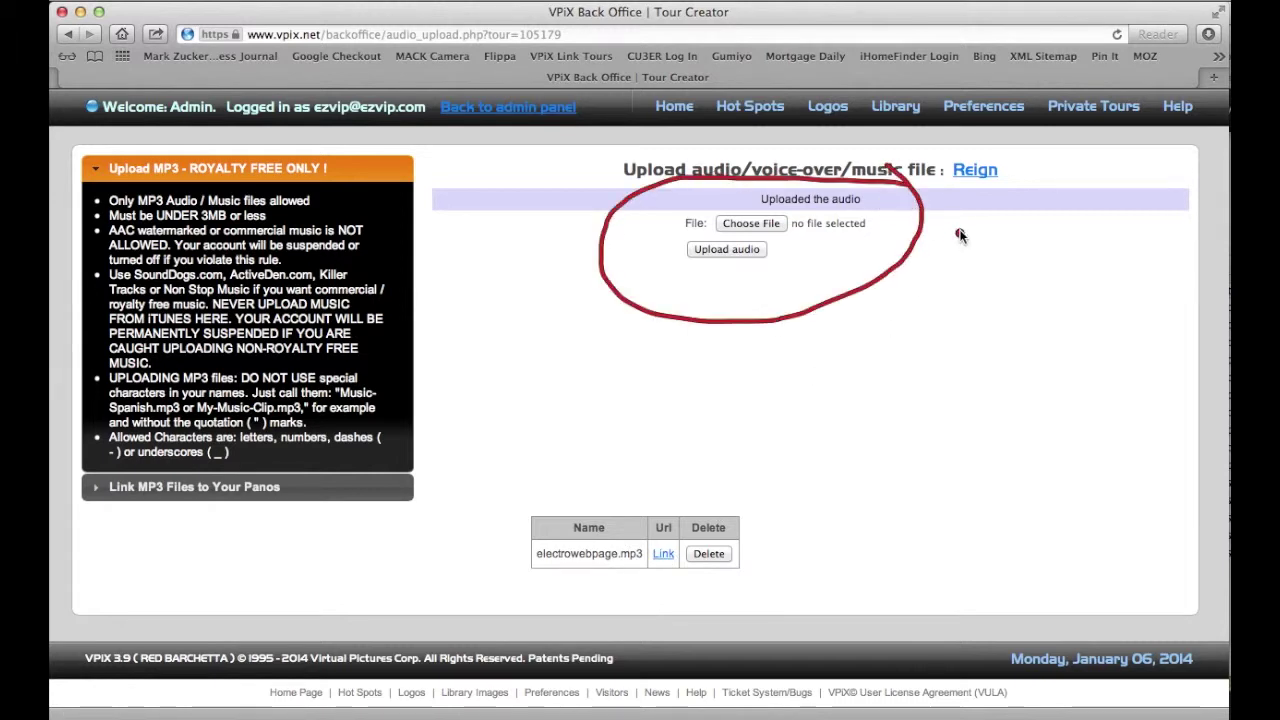
{"action": "mouse_move", "coordinate": [960, 235]}
{"action": "left_mouse_down"}
{"action": "mouse_move", "coordinate": [980, 238]}
{"action": "mouse_move", "coordinate": [940, 257]}
{"action": "left_mouse_up"}
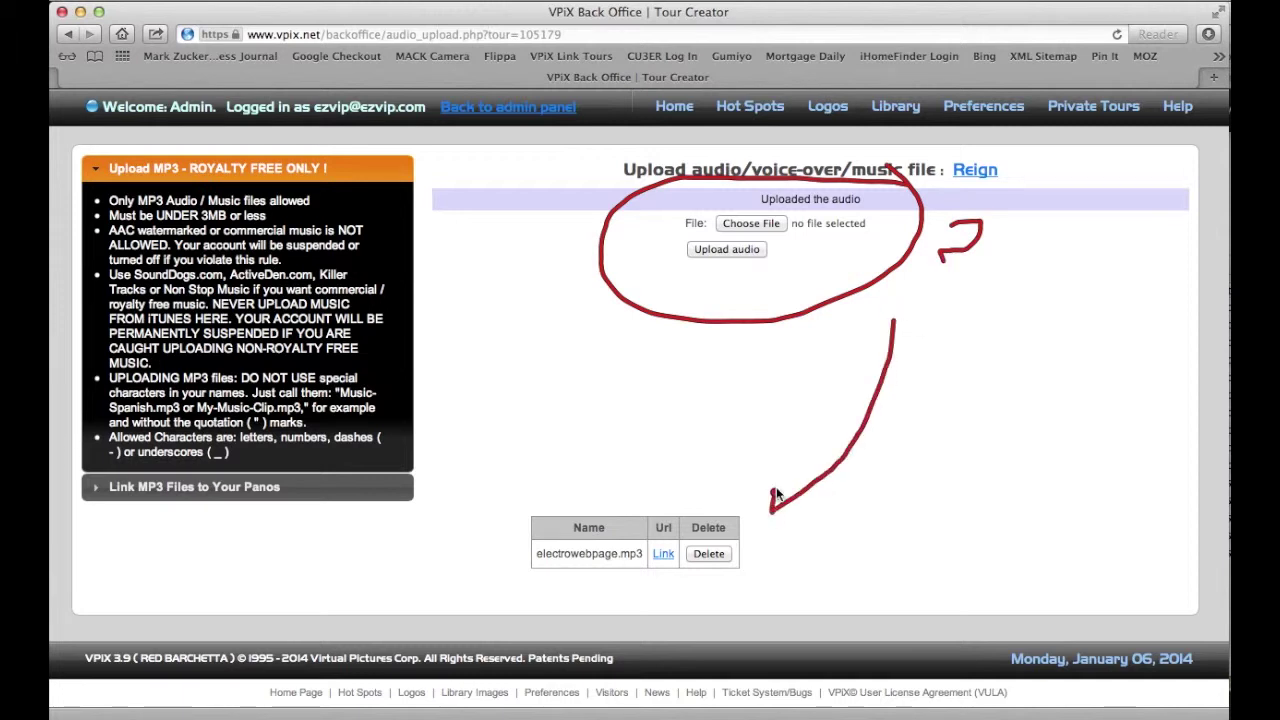
{"action": "left_click_drag", "start_coordinate": [775, 513], "coordinate": [803, 514]}
{"action": "mouse_move", "coordinate": [641, 492]}
{"action": "left_mouse_down"}
{"action": "mouse_move", "coordinate": [580, 623]}
{"action": "mouse_move", "coordinate": [740, 478]}
{"action": "mouse_move", "coordinate": [649, 470]}
{"action": "left_mouse_up"}
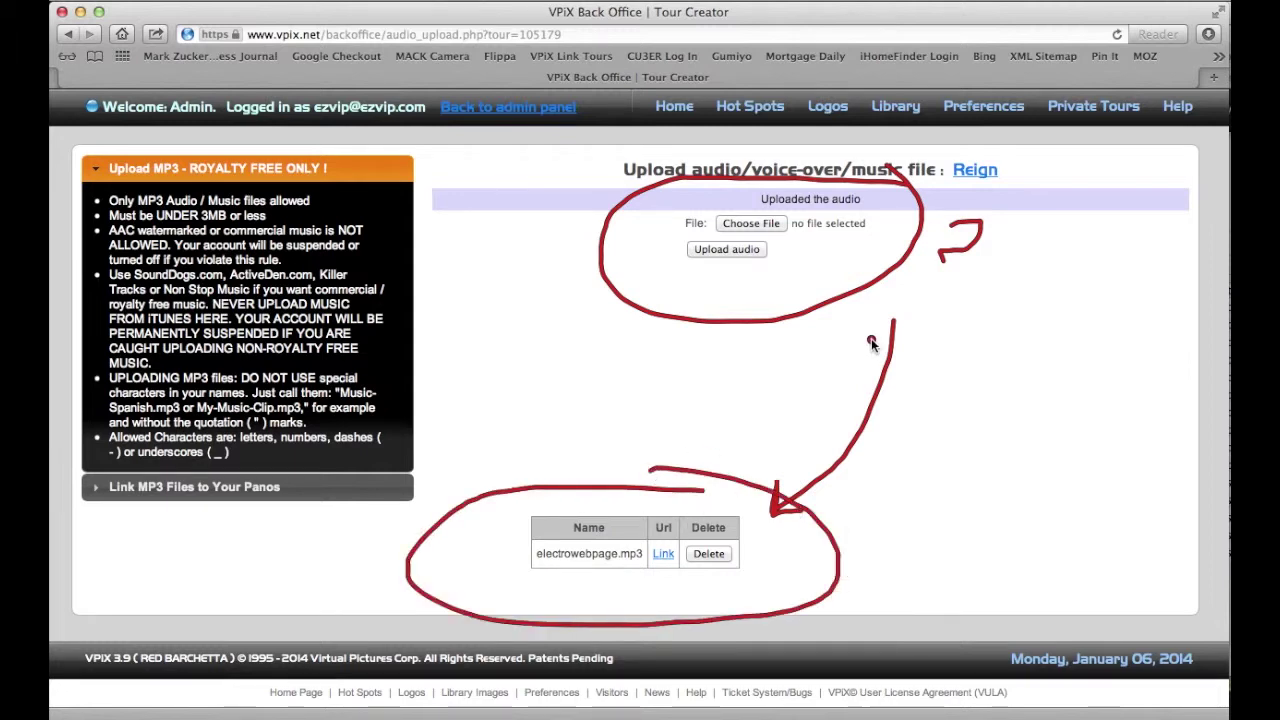
{"action": "key", "text": "Escape"}
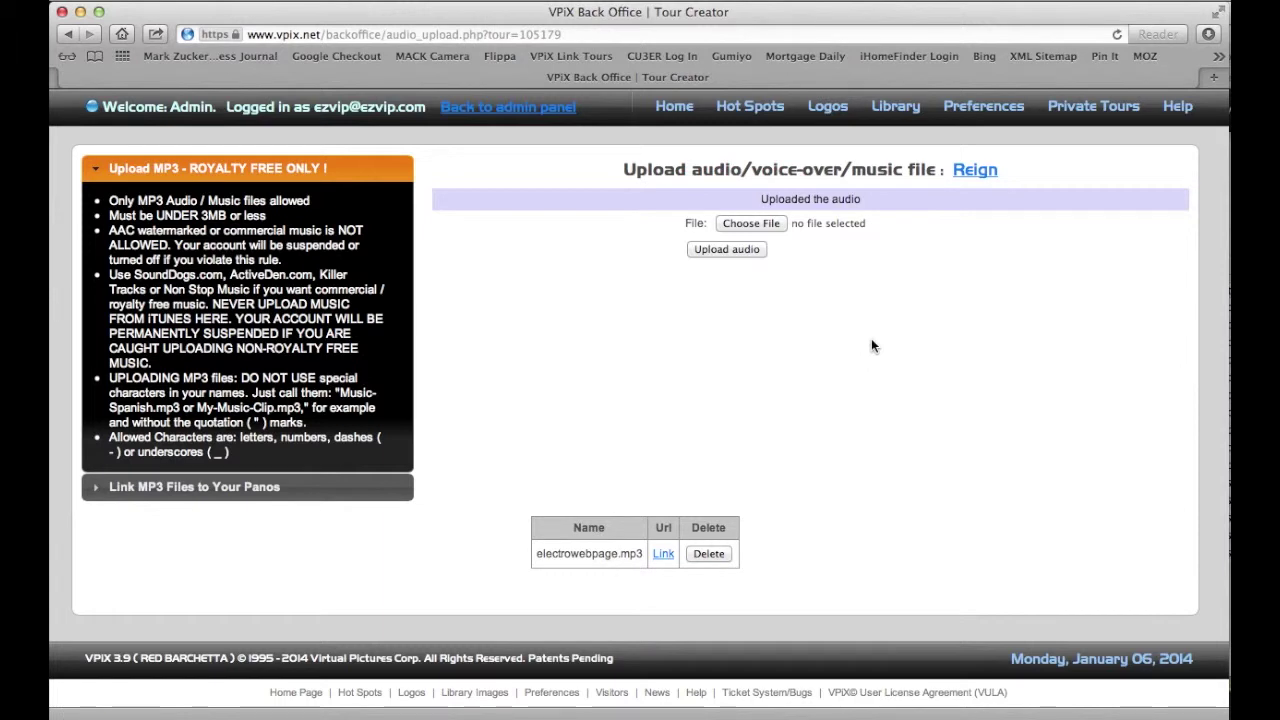
Go to the page for linking MP3 files to panoramas and choose electrowebpage.mp3 as the one audio for the entire tour
{"action": "left_click", "coordinate": [258, 490]}
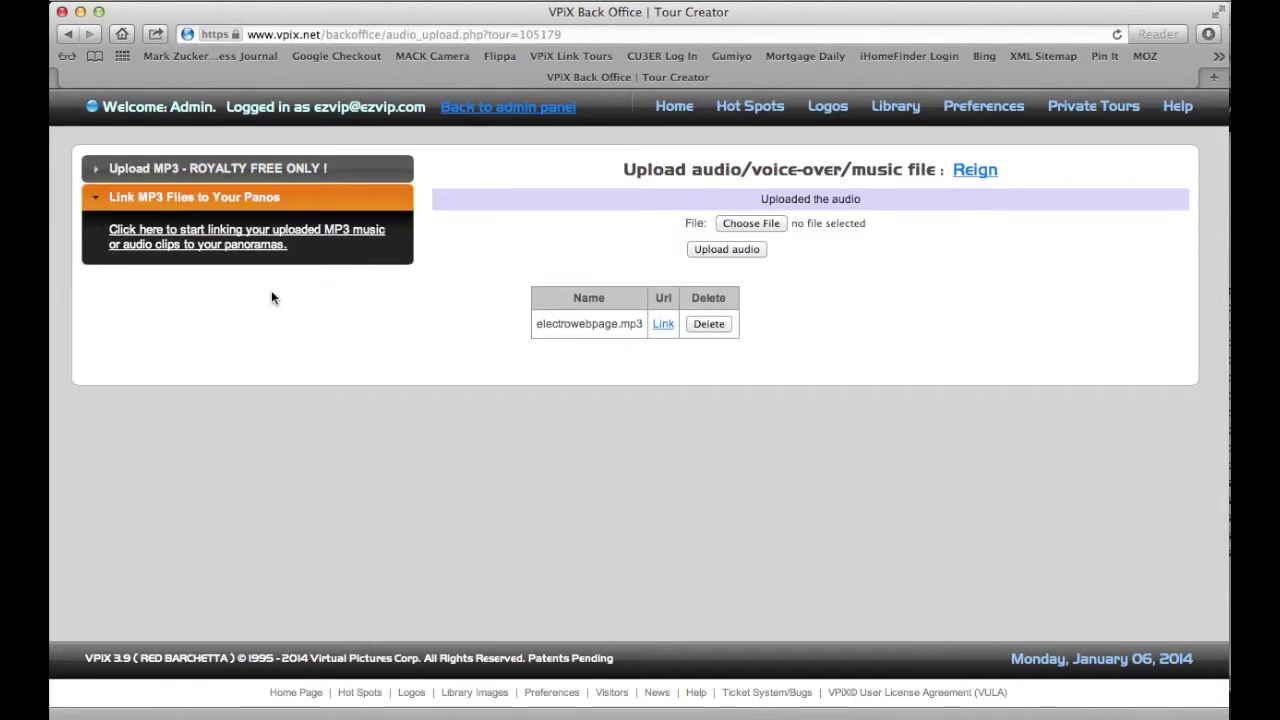
{"action": "left_click", "coordinate": [303, 231]}
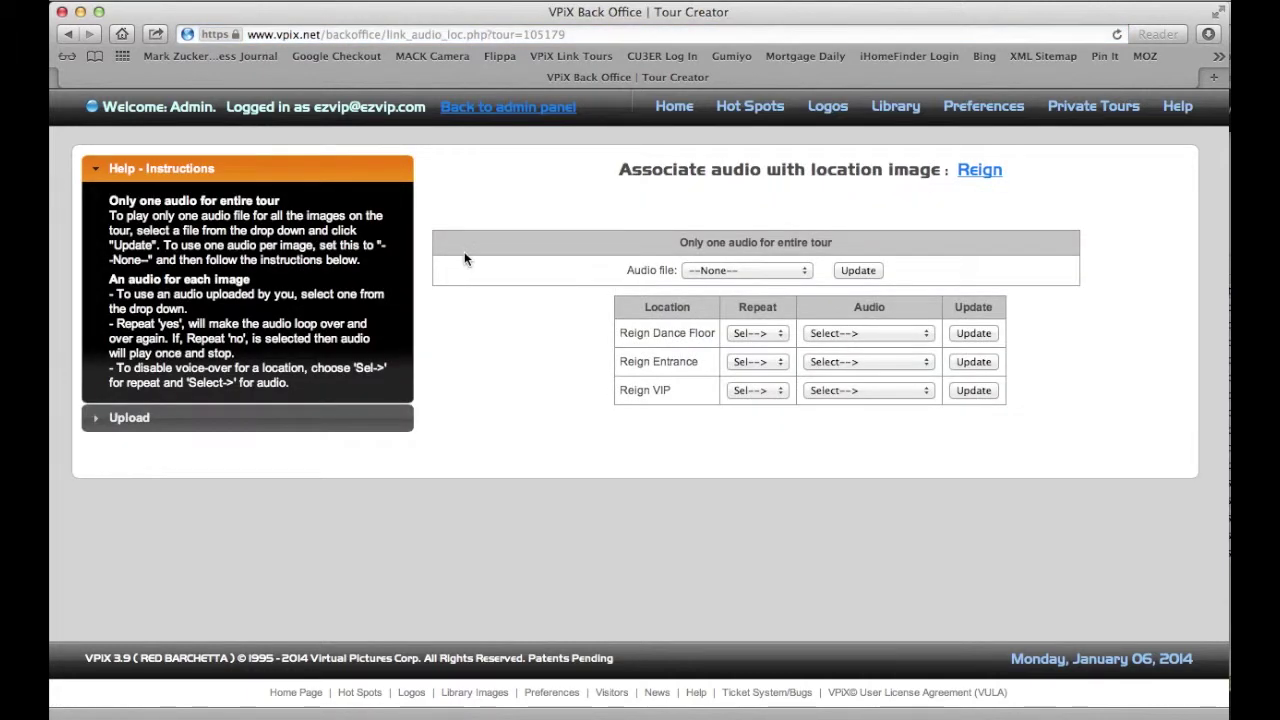
{"action": "left_click", "coordinate": [763, 271]}
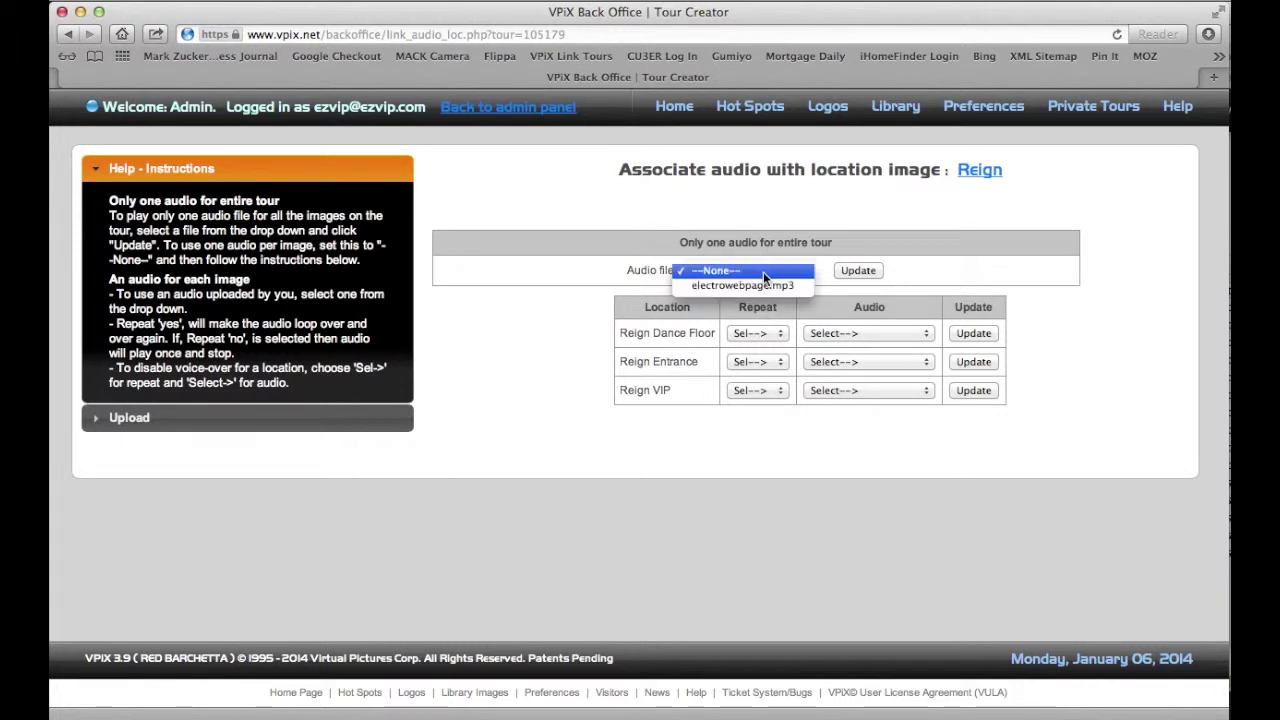
{"action": "left_click", "coordinate": [763, 288]}
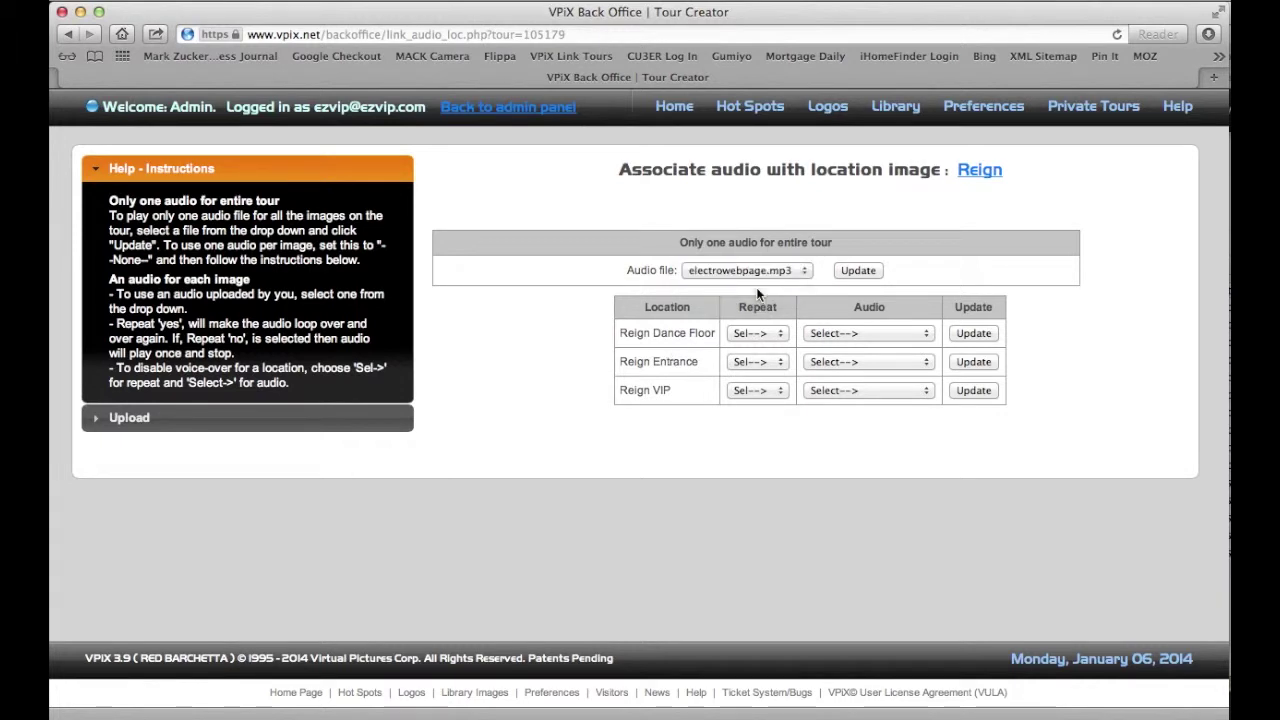
Set Repeat to Yes for the Reign Dance Floor, Reign Entrance and Reign VIP locations
{"action": "left_click", "coordinate": [773, 335]}
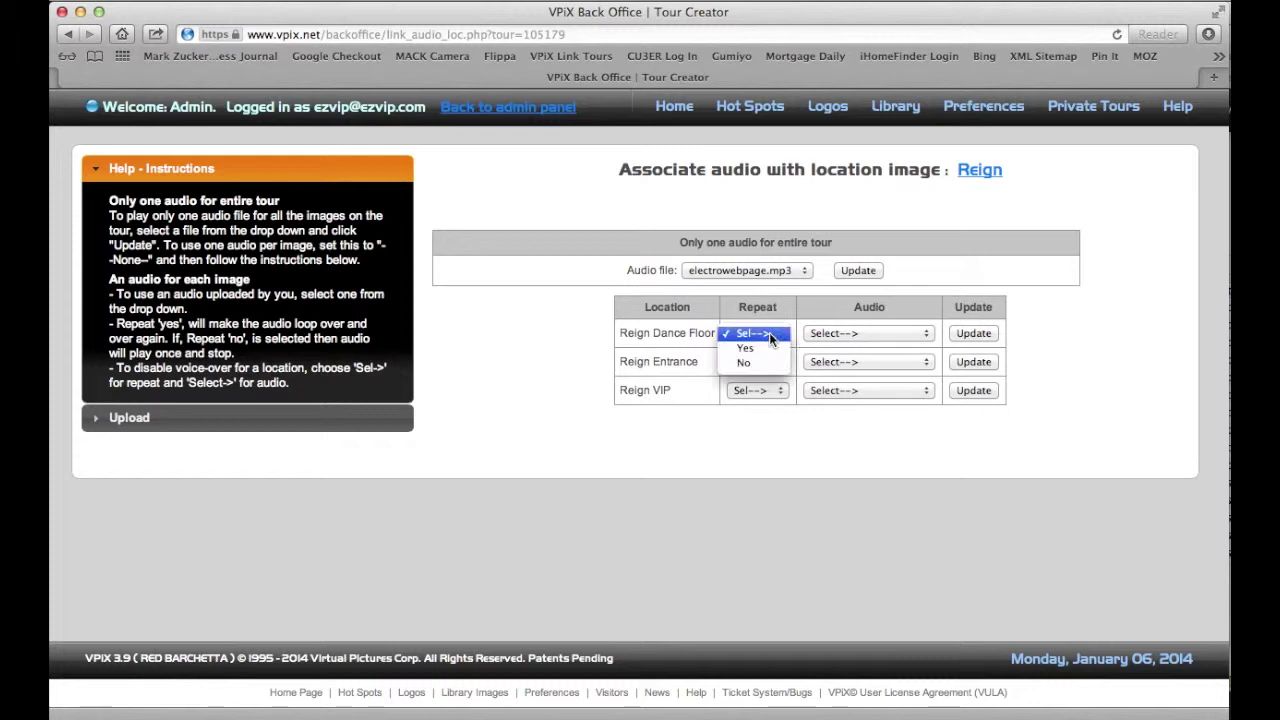
{"action": "left_click", "coordinate": [762, 347]}
{"action": "left_click", "coordinate": [771, 364]}
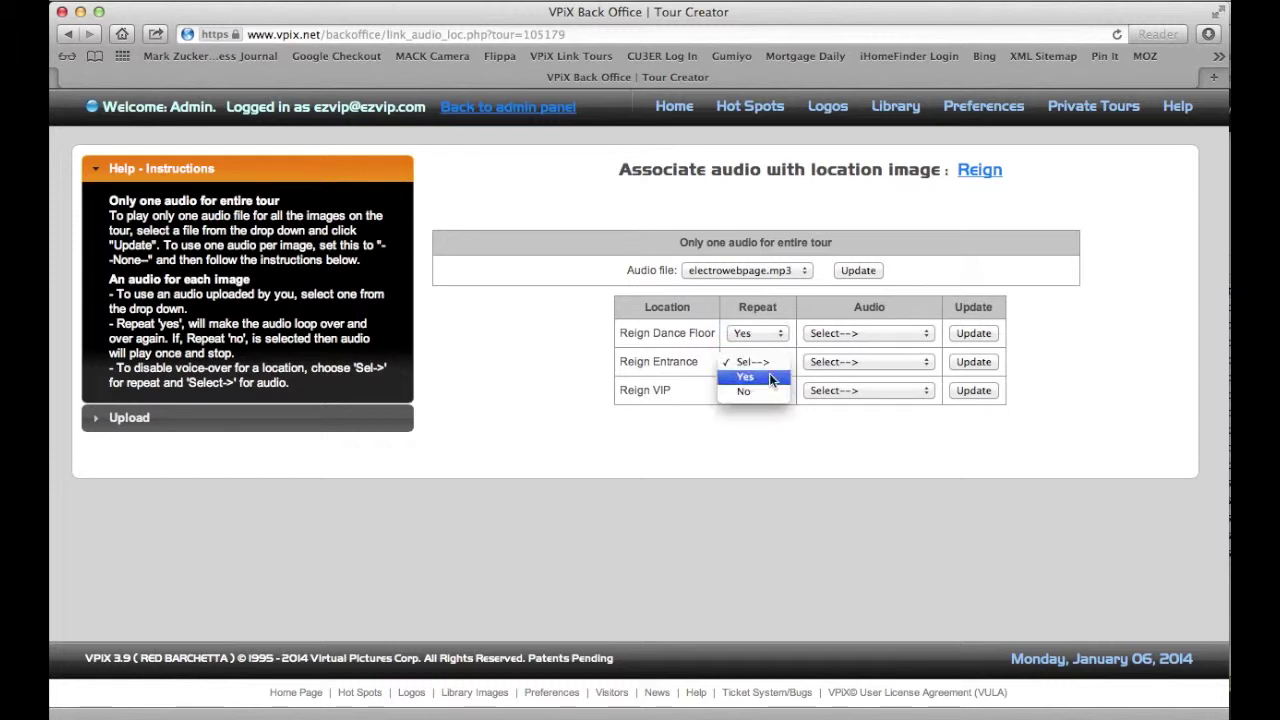
{"action": "left_click", "coordinate": [762, 376]}
{"action": "left_click", "coordinate": [766, 391]}
{"action": "left_click", "coordinate": [765, 406]}
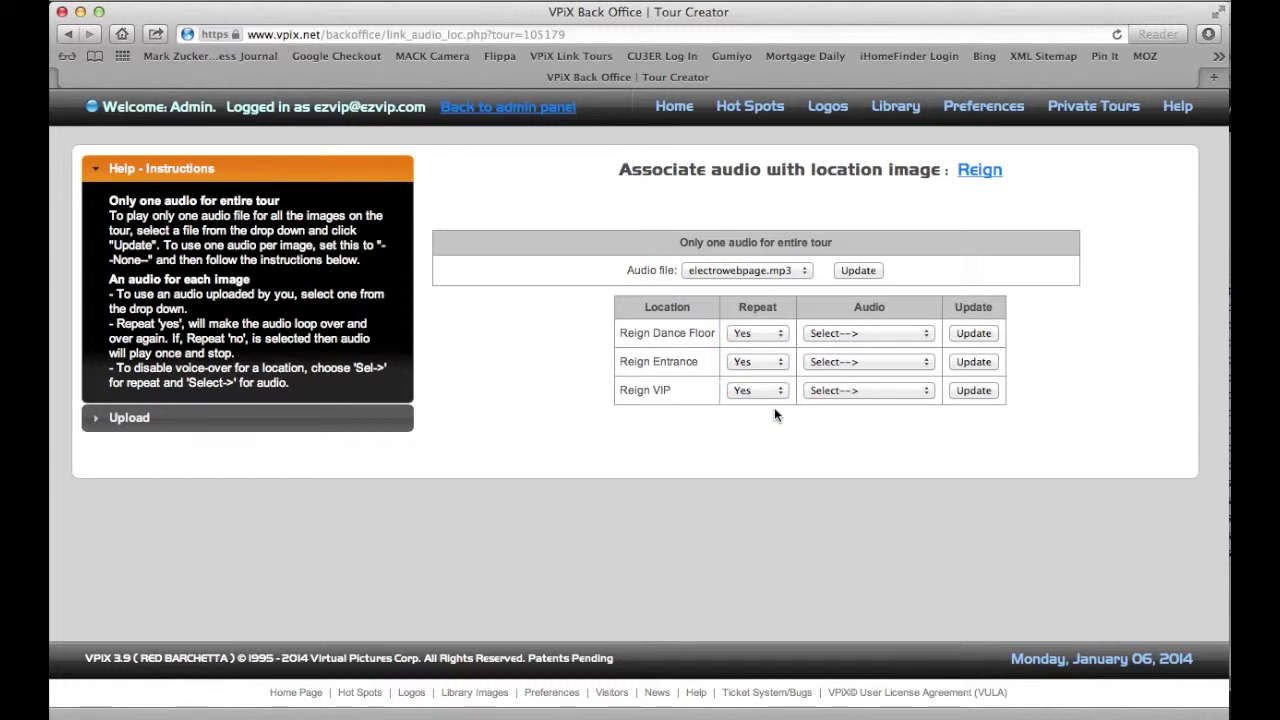
Assign electrowebpage.mp3 to the Reign Dance Floor, Reign Entrance and Reign VIP locations and save the tour-wide and location audio settings
{"action": "left_click", "coordinate": [896, 333]}
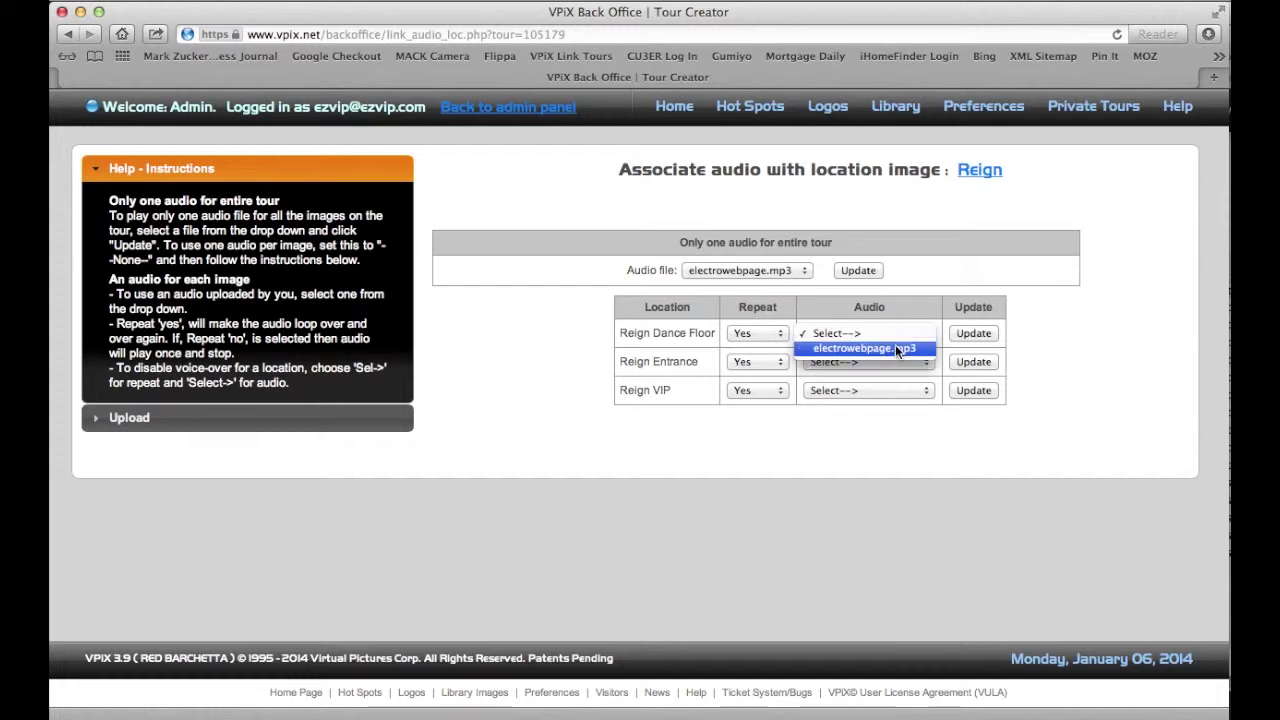
{"action": "left_click", "coordinate": [896, 348]}
{"action": "left_click", "coordinate": [895, 360]}
{"action": "left_click", "coordinate": [882, 375]}
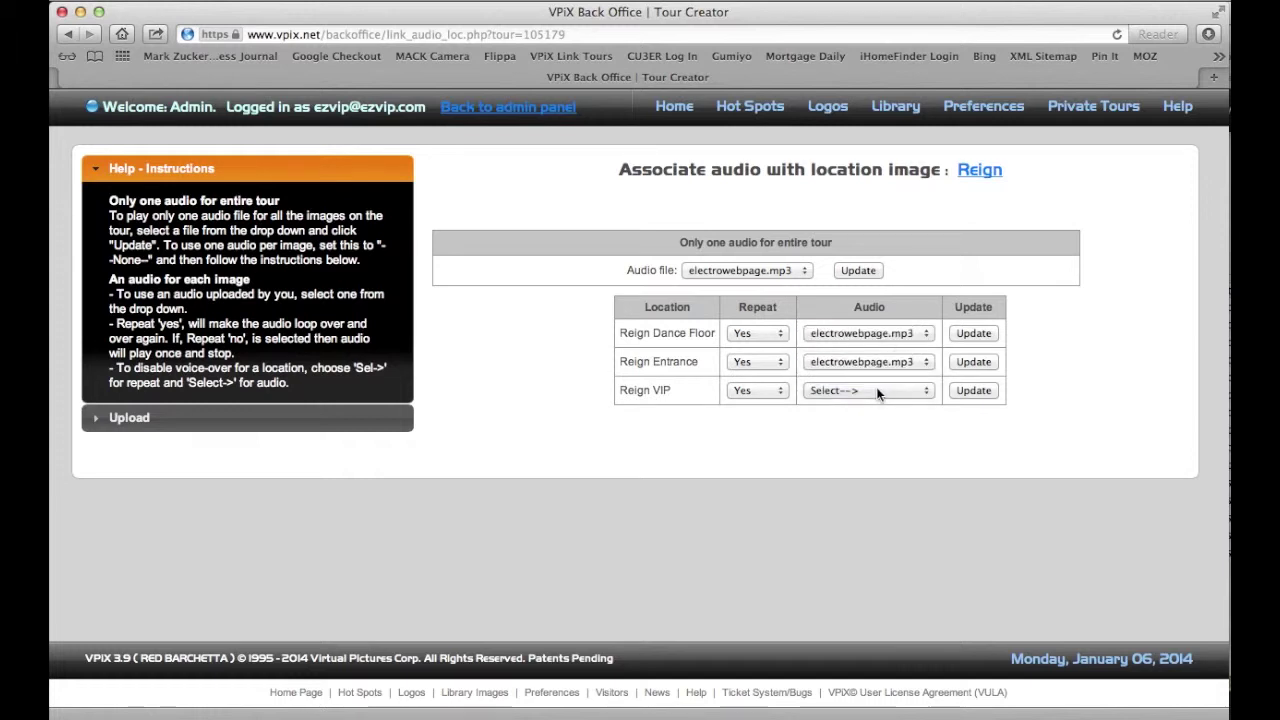
{"action": "left_click", "coordinate": [875, 391]}
{"action": "left_click", "coordinate": [870, 405]}
{"action": "left_click", "coordinate": [858, 271]}
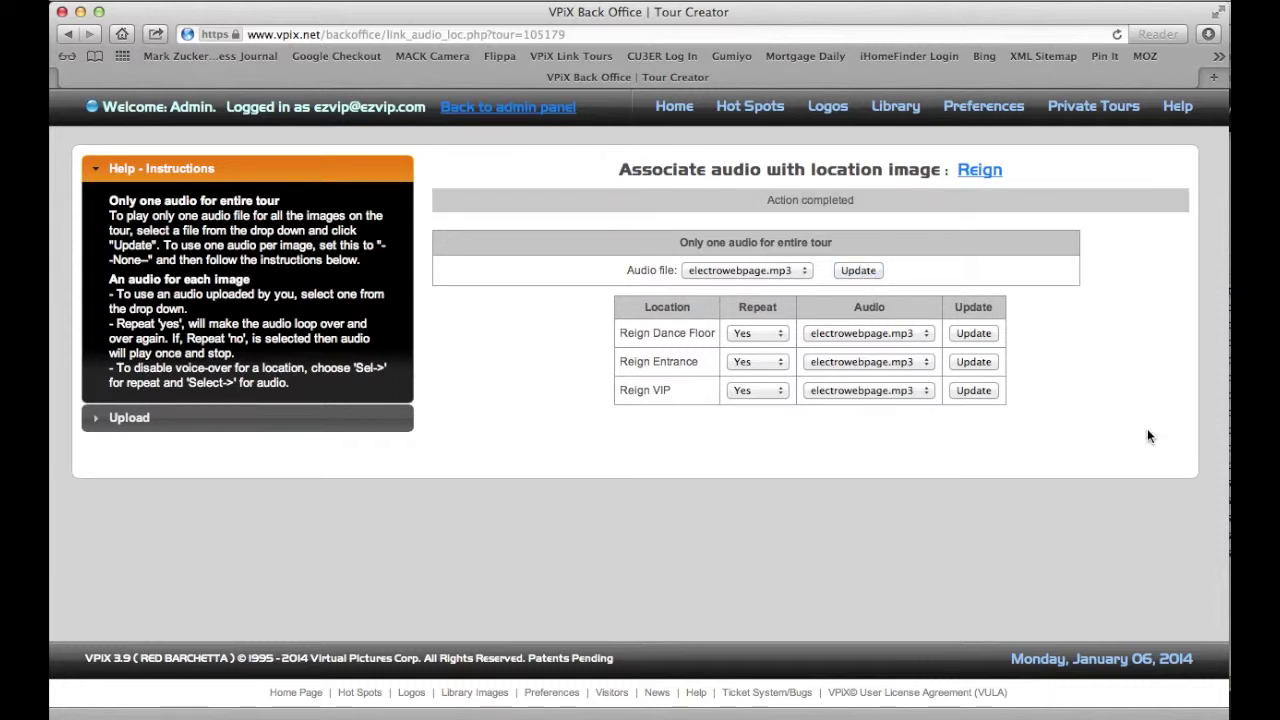
{"action": "left_click", "coordinate": [975, 334]}
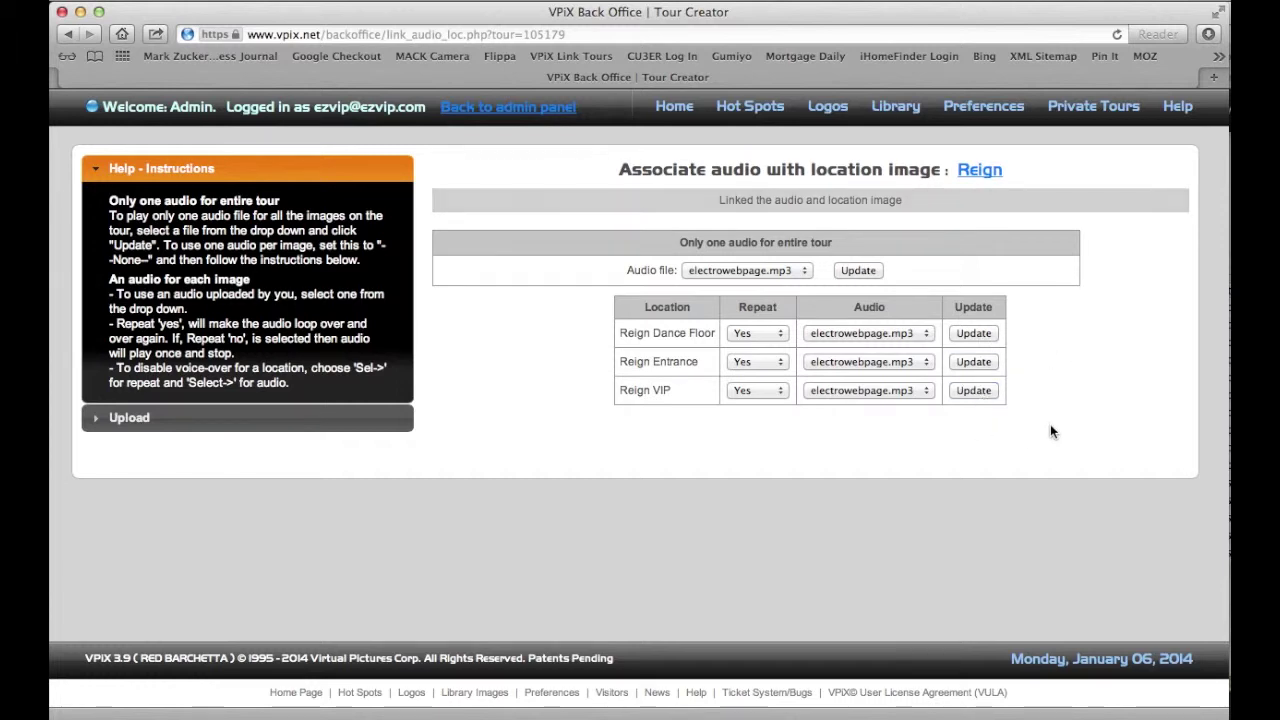
{"action": "left_click", "coordinate": [913, 274]}
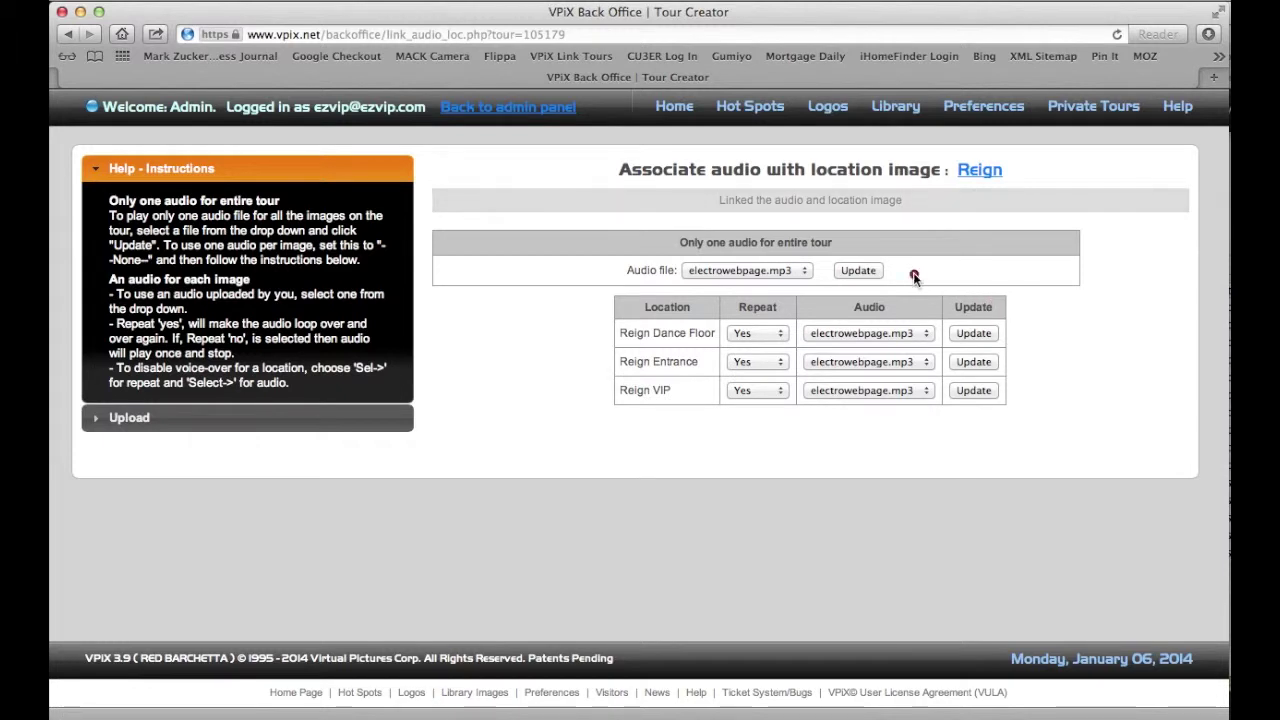
{"action": "left_click_drag", "start_coordinate": [900, 258], "coordinate": [932, 247]}
{"action": "mouse_move", "coordinate": [1012, 318]}
{"action": "left_mouse_down"}
{"action": "mouse_move", "coordinate": [1017, 338]}
{"action": "mouse_move", "coordinate": [1056, 306]}
{"action": "left_mouse_up"}
{"action": "mouse_move", "coordinate": [1018, 356]}
{"action": "left_mouse_down"}
{"action": "mouse_move", "coordinate": [1024, 368]}
{"action": "mouse_move", "coordinate": [1059, 342]}
{"action": "left_mouse_up"}
{"action": "left_click_drag", "start_coordinate": [1025, 390], "coordinate": [1068, 386]}
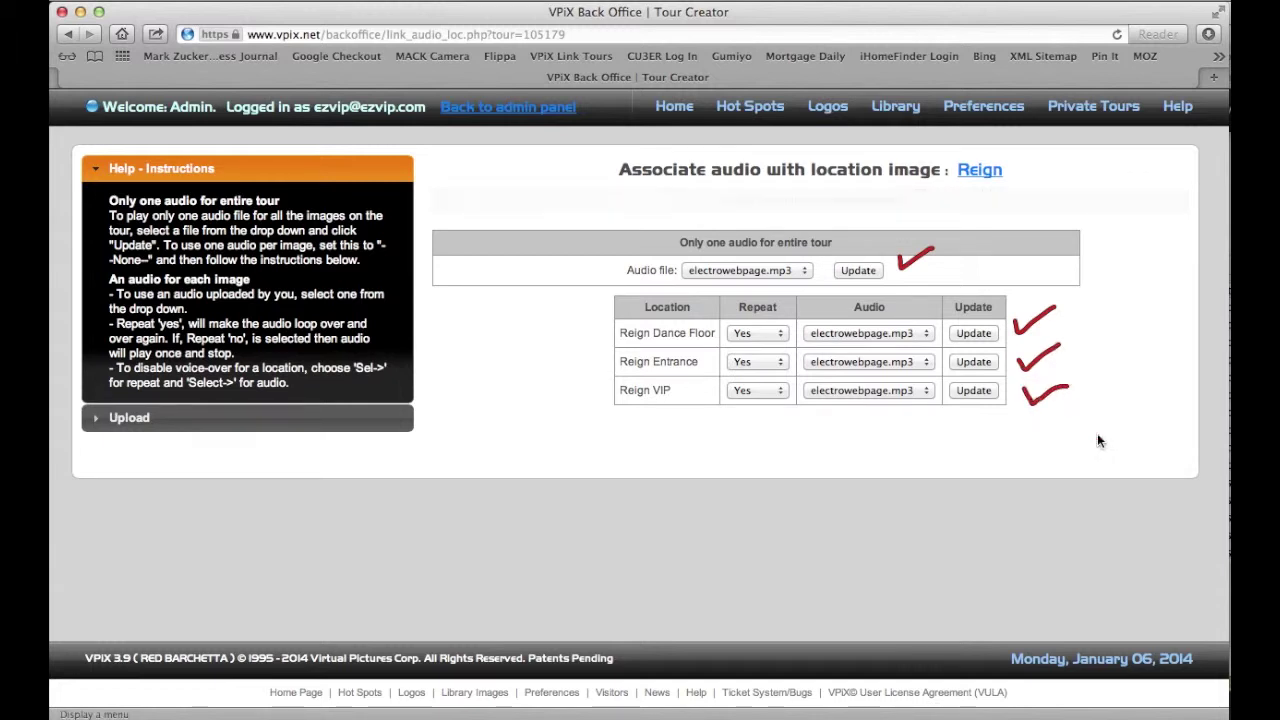
{"action": "key", "text": "Escape"}
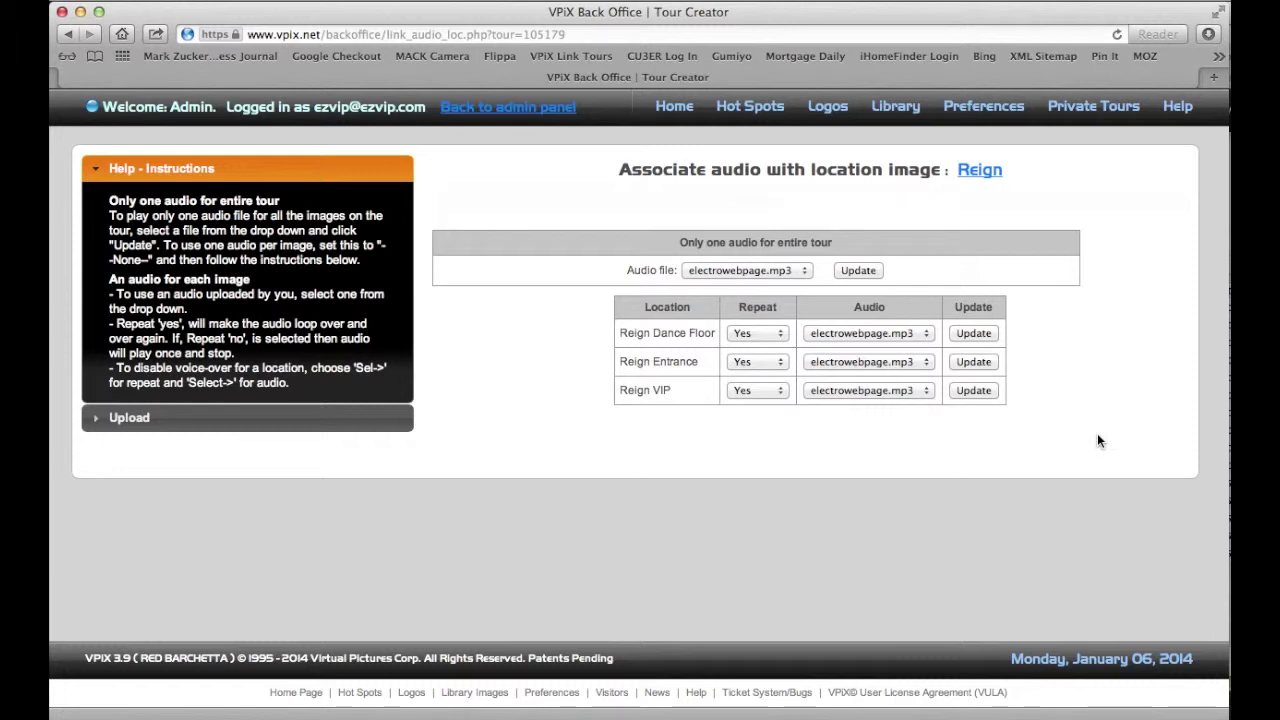
Return to the Reign tour project page and publish the updated tour
{"action": "left_click", "coordinate": [980, 170]}
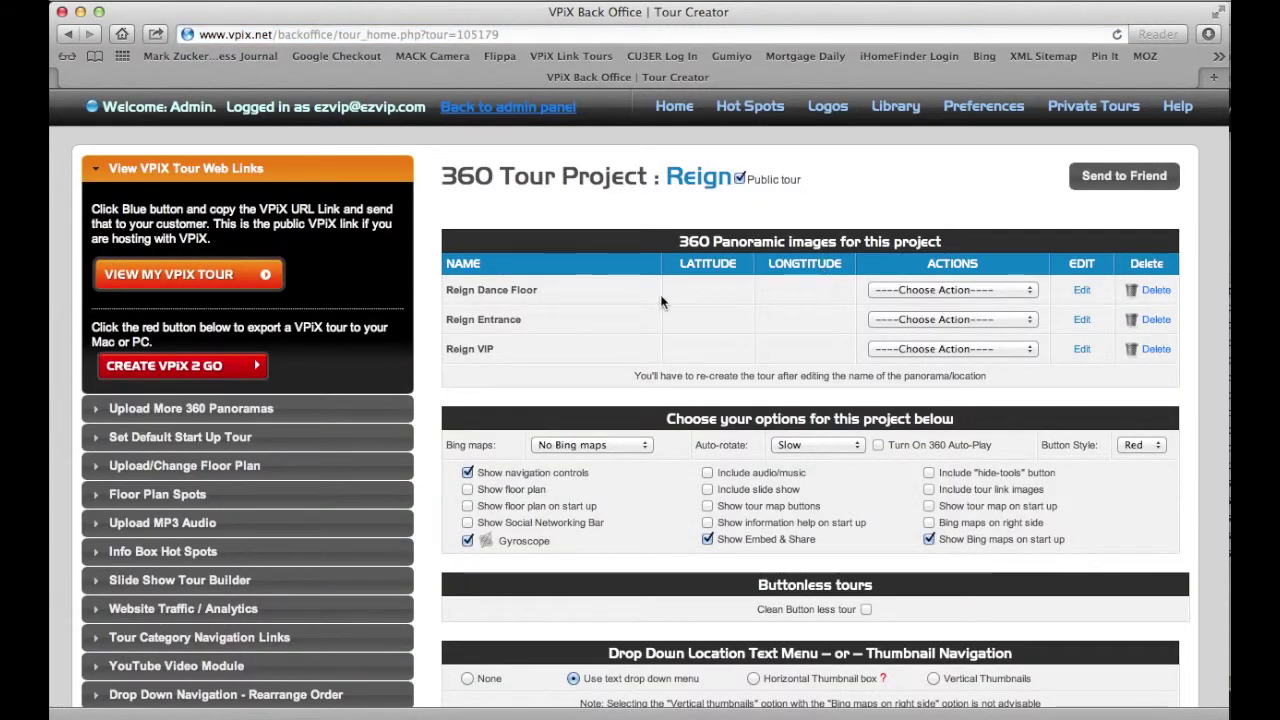
{"action": "scroll", "coordinate": [667, 326], "scroll_direction": "down", "scroll_amount": 5}
{"action": "scroll", "coordinate": [667, 326], "scroll_direction": "down", "scroll_amount": 2}
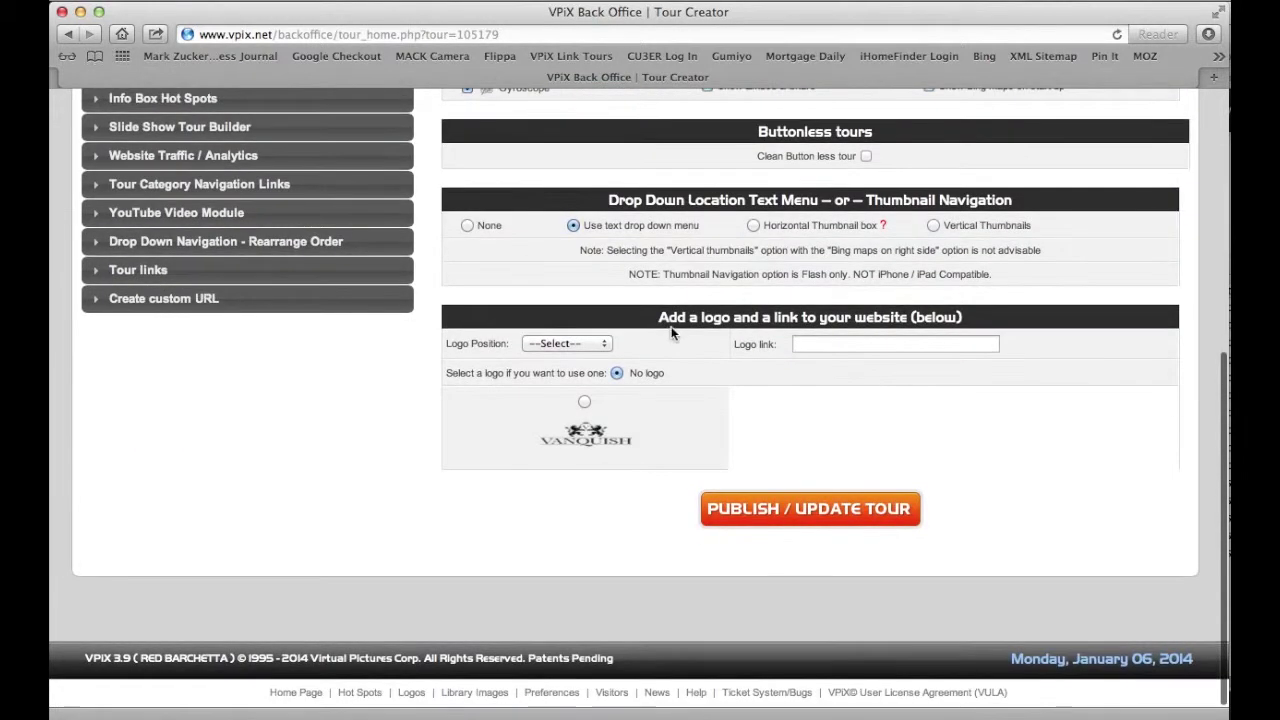
{"action": "mouse_move", "coordinate": [940, 453]}
{"action": "left_mouse_down"}
{"action": "mouse_move", "coordinate": [612, 520]}
{"action": "mouse_move", "coordinate": [1015, 522]}
{"action": "mouse_move", "coordinate": [880, 458]}
{"action": "mouse_move", "coordinate": [988, 470]}
{"action": "mouse_move", "coordinate": [942, 478]}
{"action": "mouse_move", "coordinate": [934, 520]}
{"action": "mouse_move", "coordinate": [980, 510]}
{"action": "left_mouse_up"}
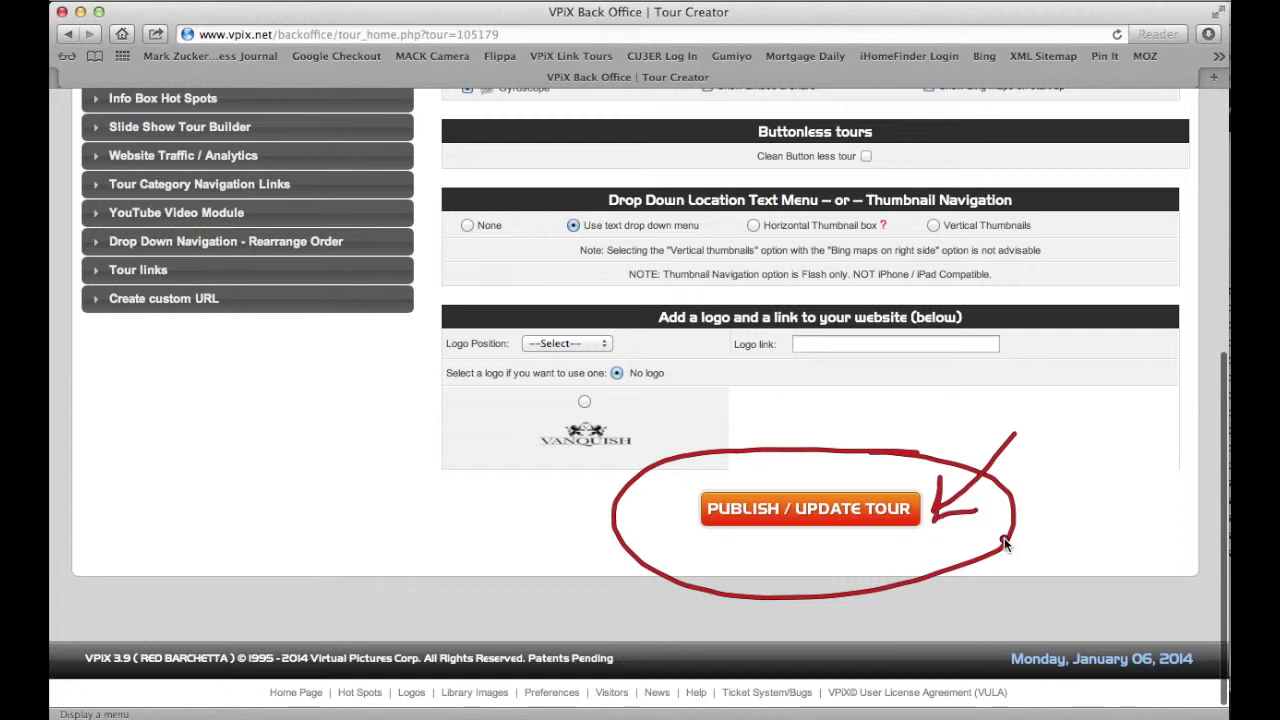
{"action": "key", "text": "Escape"}
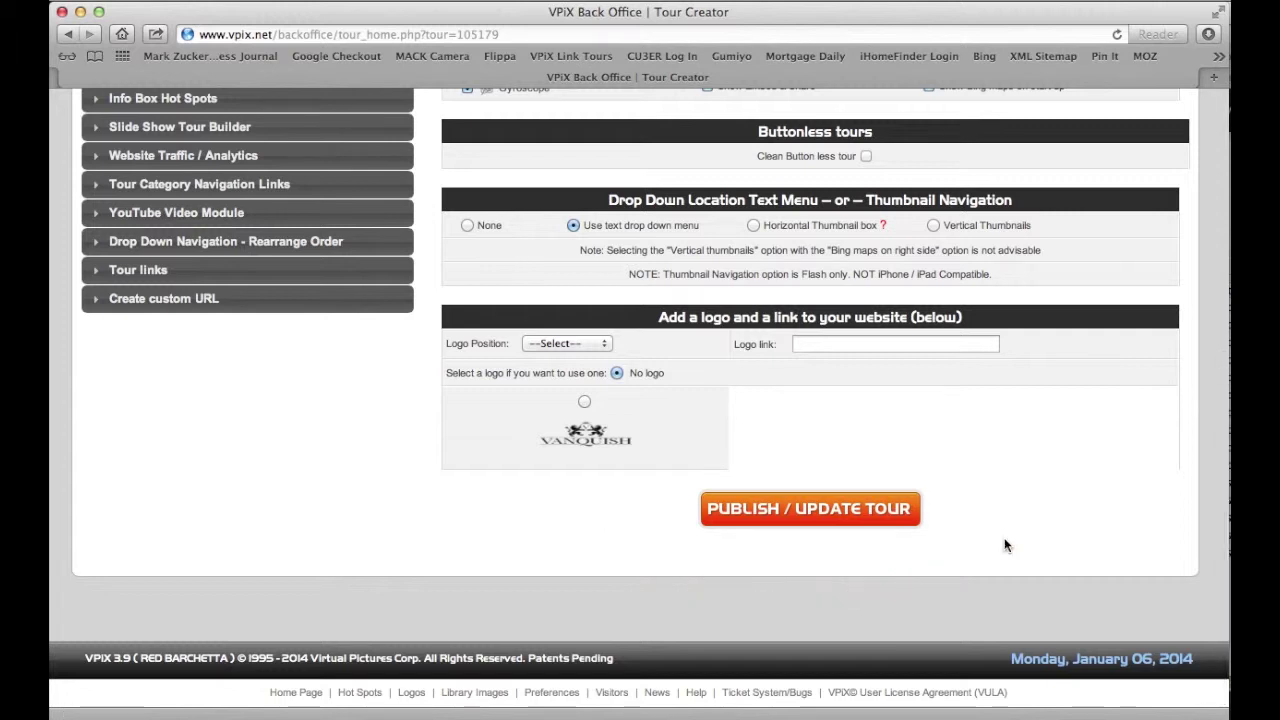
{"action": "left_click", "coordinate": [877, 508]}
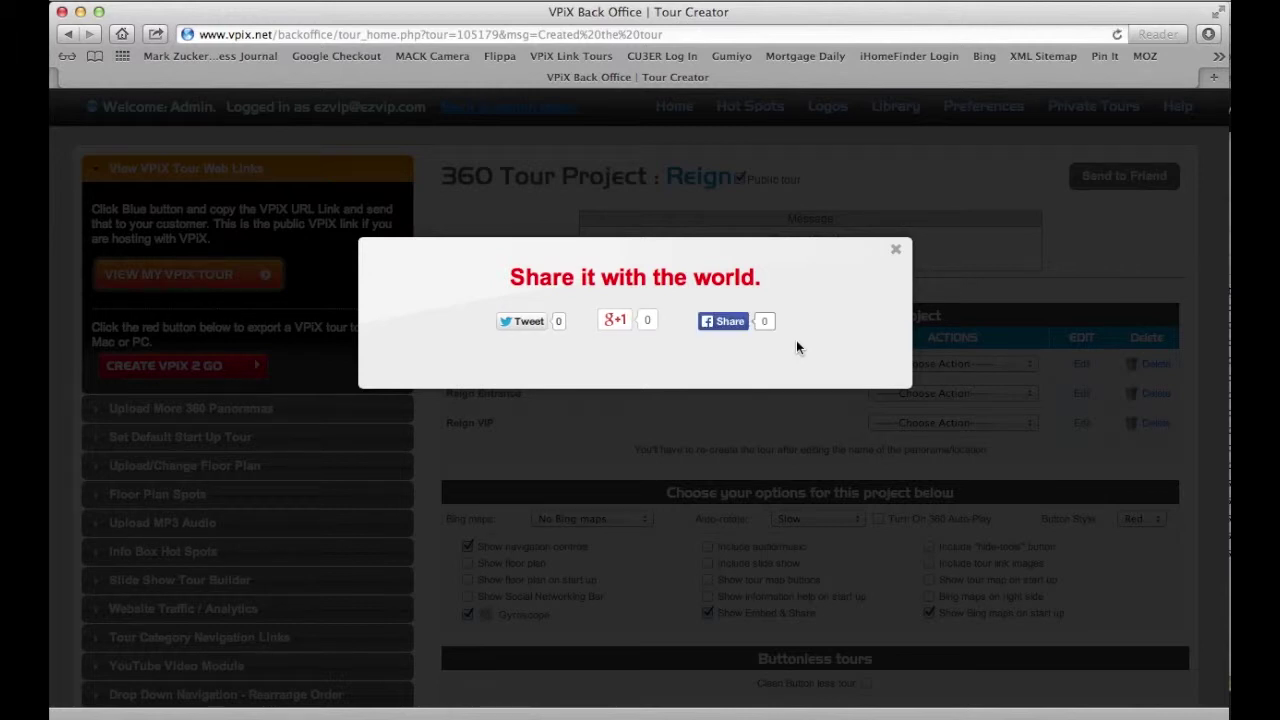
Start a Facebook share of the tour reading "Check this out, the Reign Nite Club, as seen with ABC's Shark Tank company: EzVIP."
{"action": "left_click", "coordinate": [727, 320]}
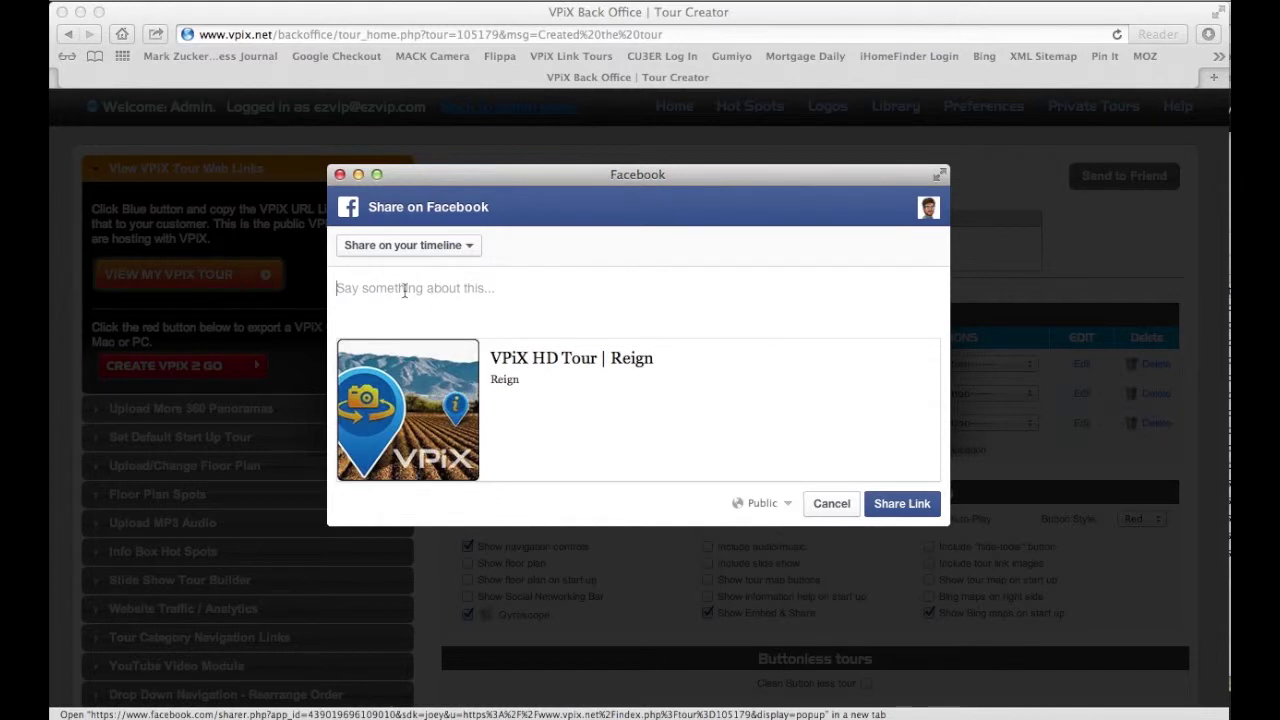
{"action": "type", "text": "Check this"}
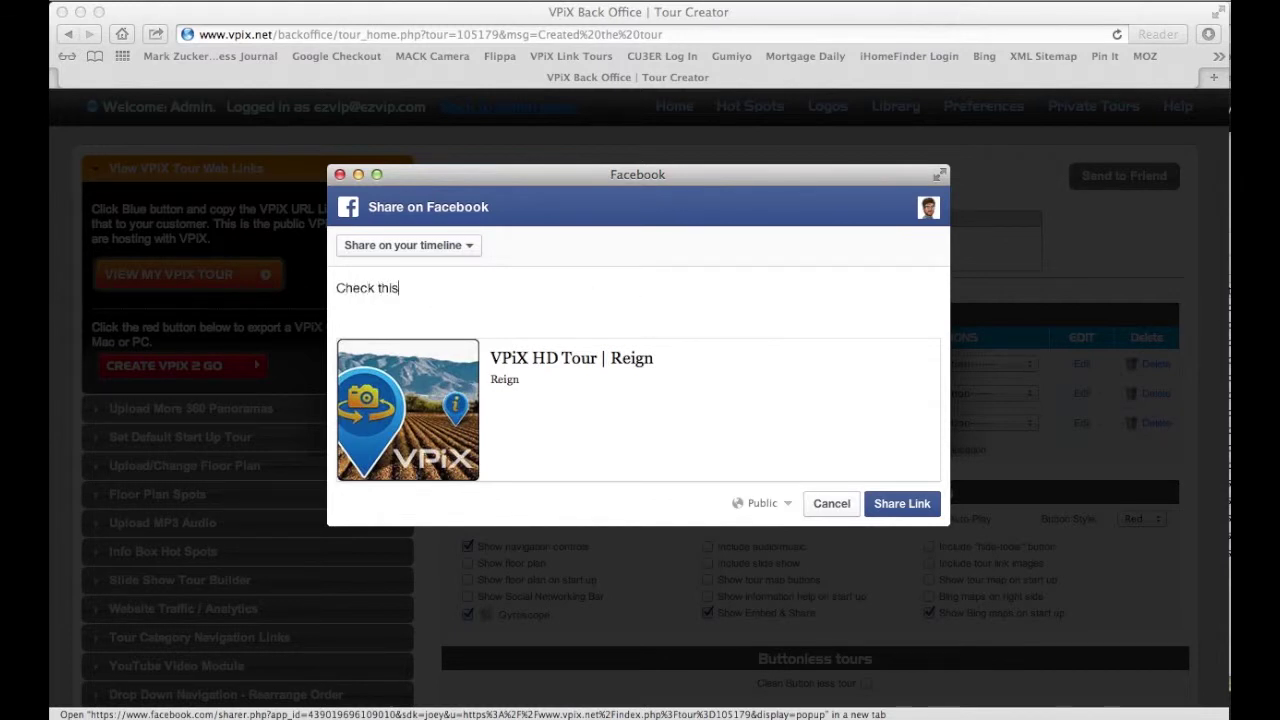
{"action": "type", "text": " out, the Reigh"}
{"action": "type", "text": " Nite Club, as seen with ABC"}
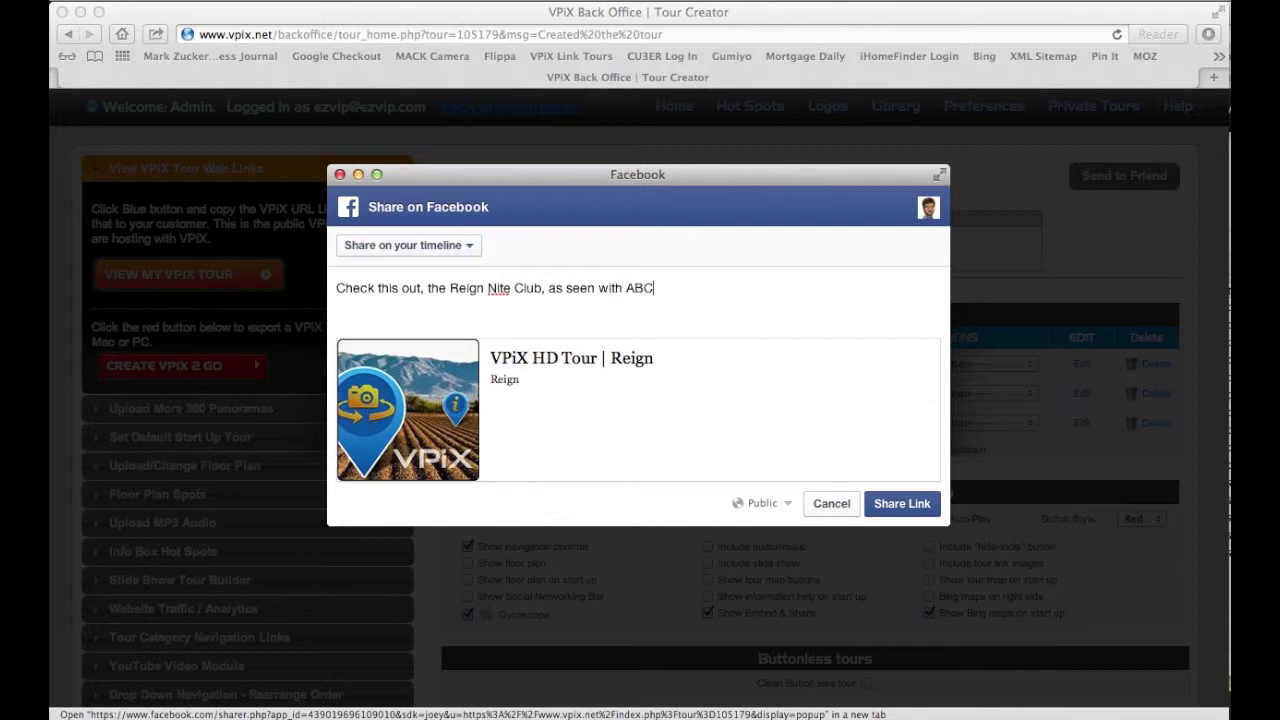
{"action": "type", "text": "Shark Tank"}
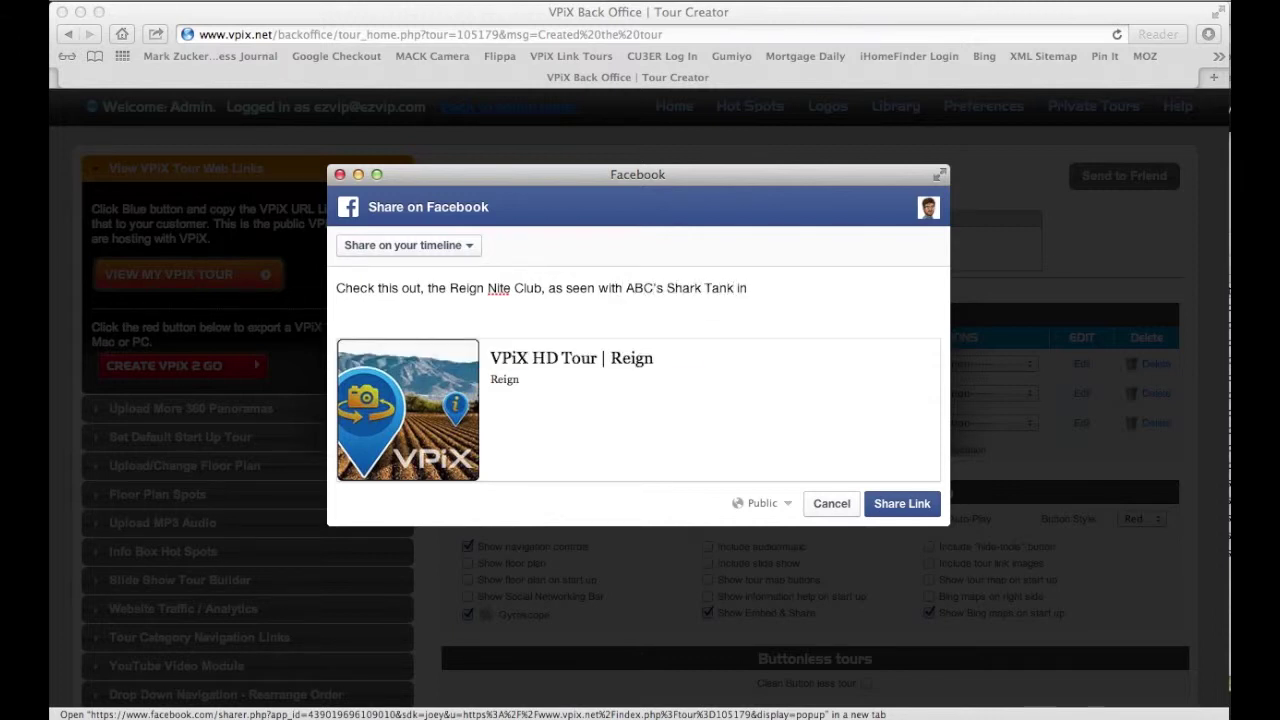
{"action": "type", "text": " company: EzVIP."}
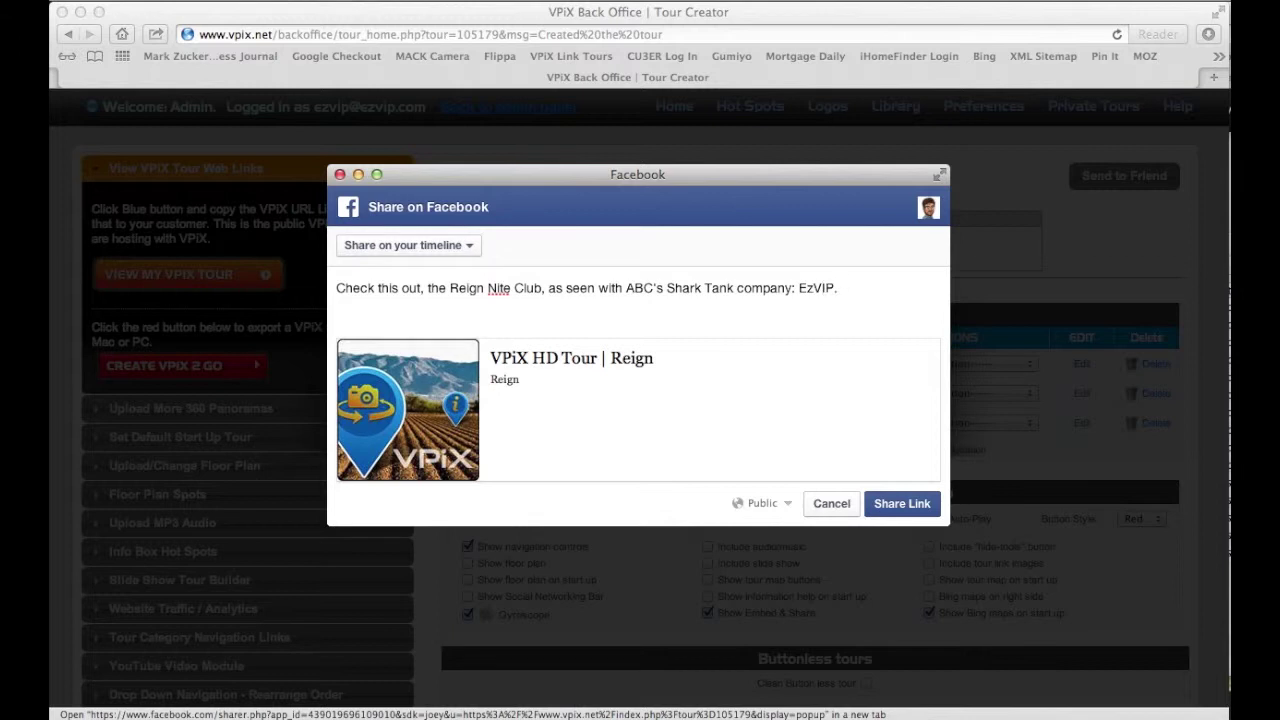
Add "Take a tour of this nite club in VPiX 360 and enjoy a tour of the club." to the Facebook post and share it
{"action": "type", "text": "Take a tour of this nite club in VP"}
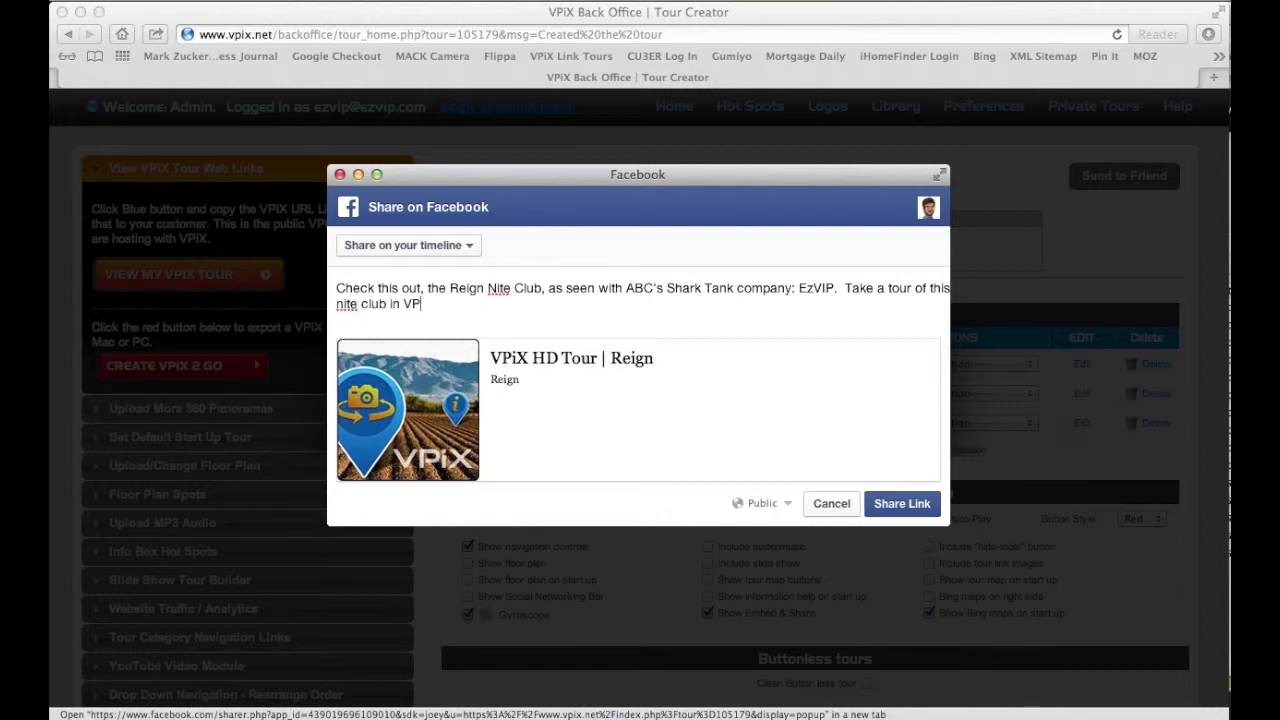
{"action": "type", "text": "iX 360 and enjoy a tou"}
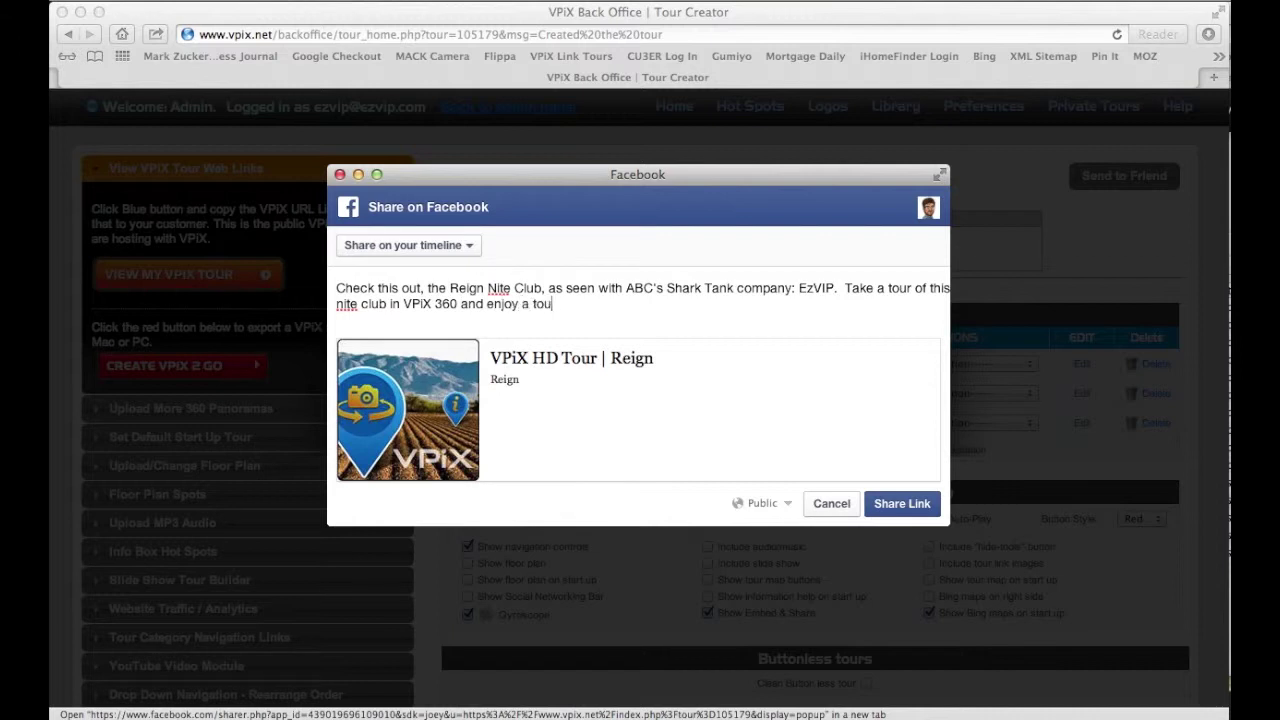
{"action": "type", "text": "r of the club."}
{"action": "left_click", "coordinate": [894, 503]}
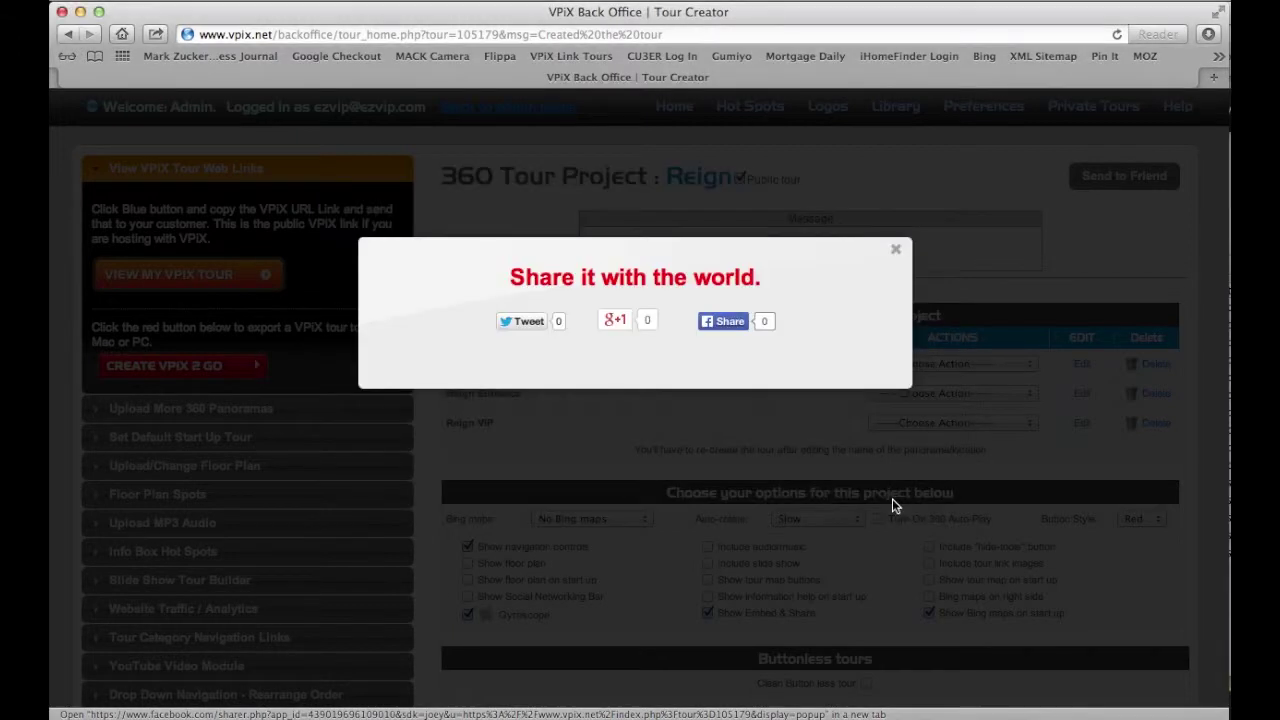
Dismiss the sharing prompt, look around the dance floor in the published Reign tour, and close the tour
{"action": "left_click", "coordinate": [895, 249]}
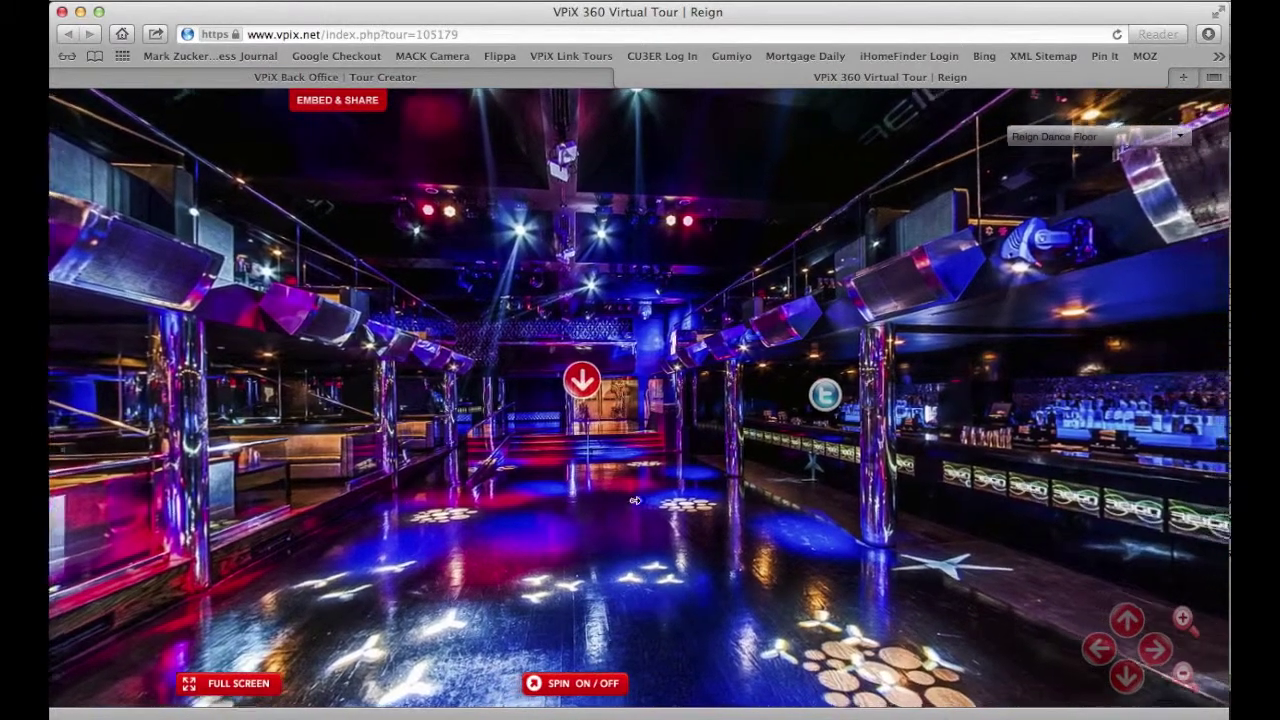
{"action": "left_click_drag", "start_coordinate": [826, 473], "coordinate": [645, 500]}
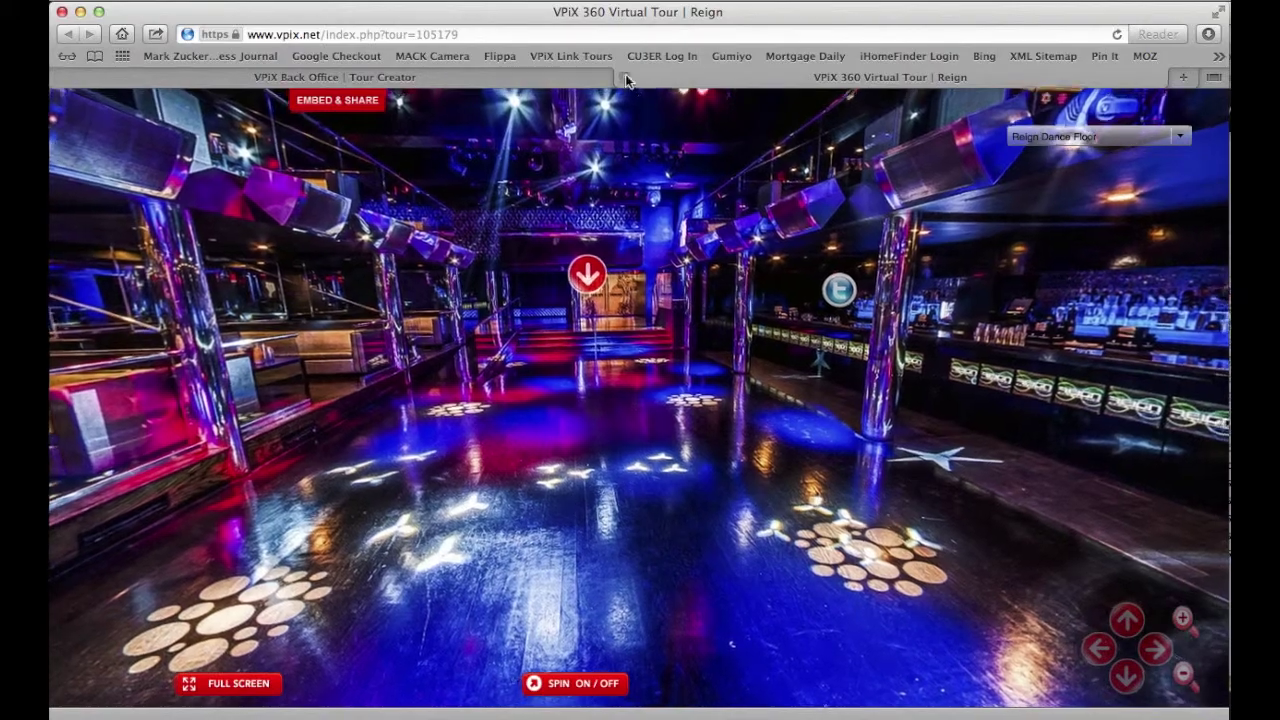
{"action": "left_click", "coordinate": [623, 77]}
Enable the Include audio/music option for the Reign project and publish the tour again
{"action": "scroll", "coordinate": [748, 380], "scroll_direction": "down", "scroll_amount": 2}
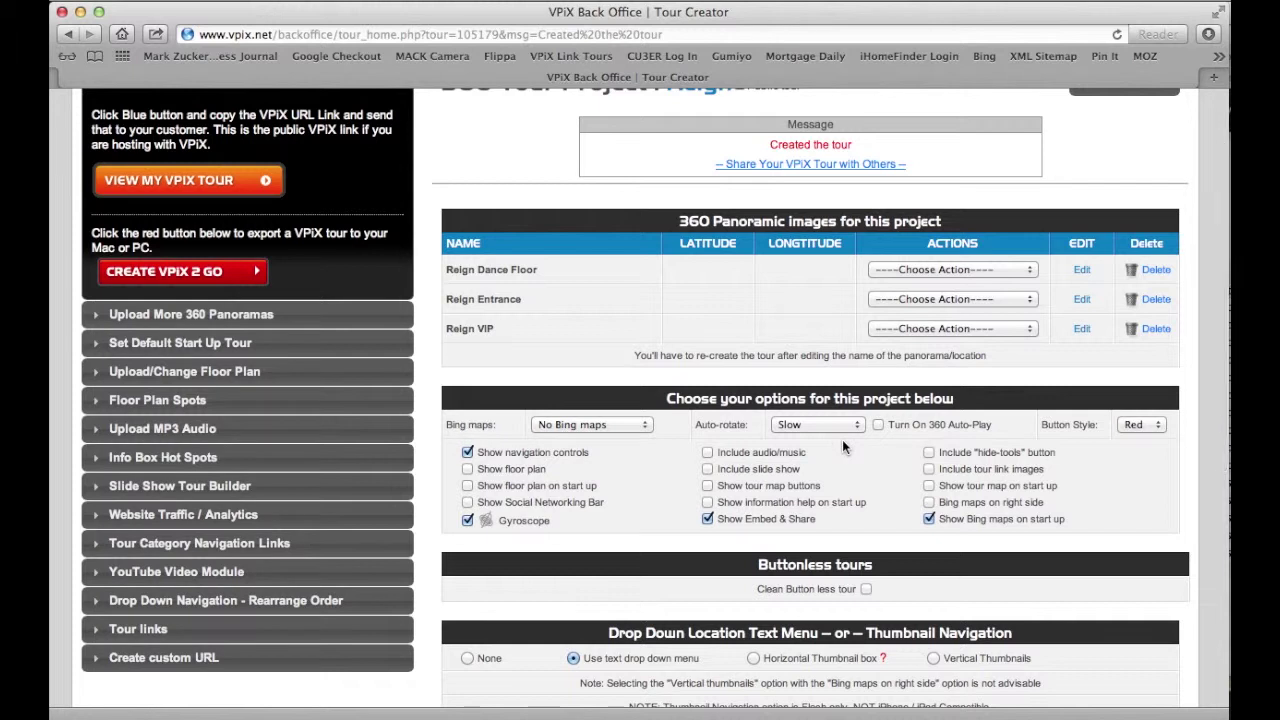
{"action": "mouse_move", "coordinate": [806, 430]}
{"action": "left_mouse_down"}
{"action": "mouse_move", "coordinate": [677, 471]}
{"action": "mouse_move", "coordinate": [771, 523]}
{"action": "mouse_move", "coordinate": [884, 470]}
{"action": "left_mouse_up"}
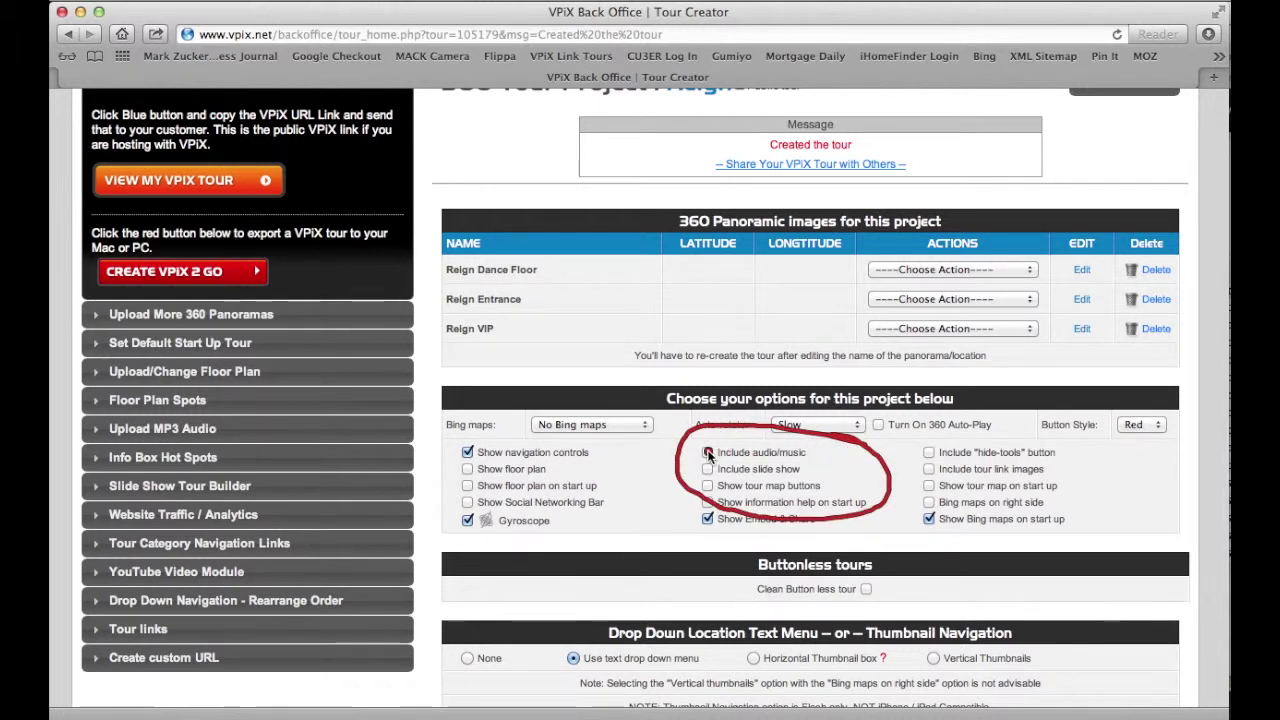
{"action": "left_click_drag", "start_coordinate": [705, 450], "coordinate": [741, 431]}
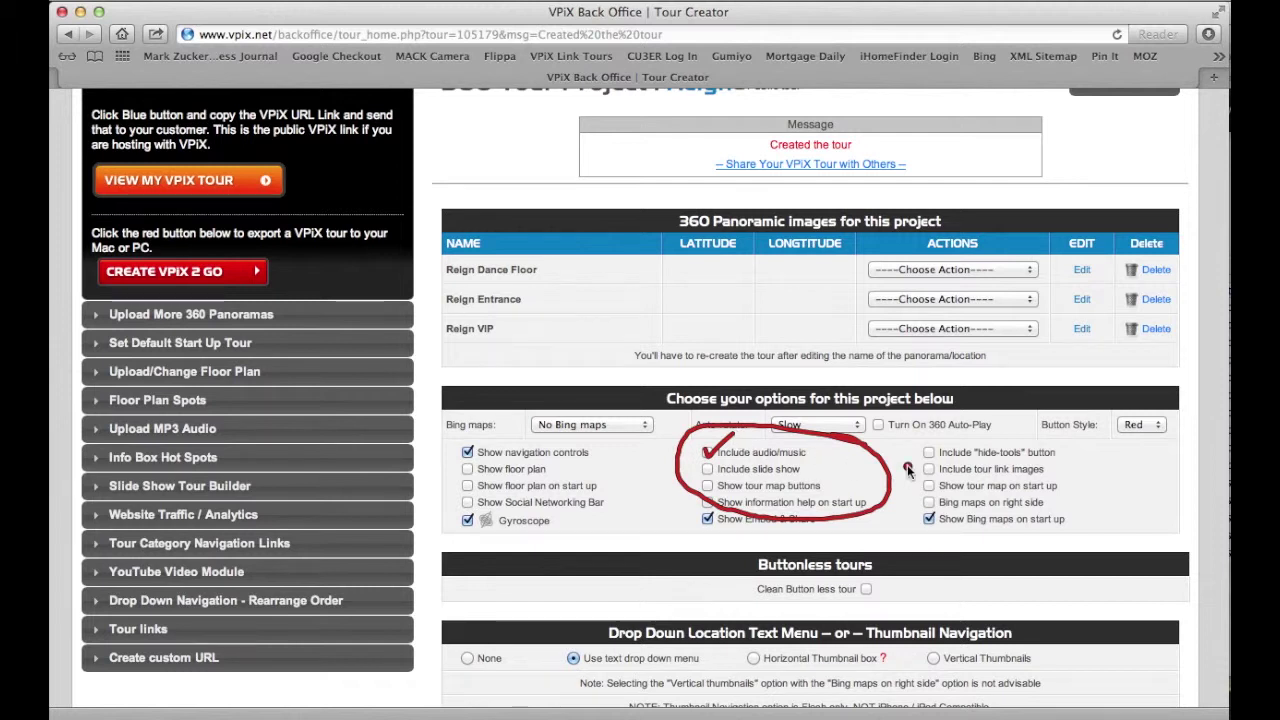
{"action": "key", "text": "Escape"}
{"action": "left_click", "coordinate": [707, 452]}
{"action": "scroll", "coordinate": [848, 481], "scroll_direction": "down", "scroll_amount": 5}
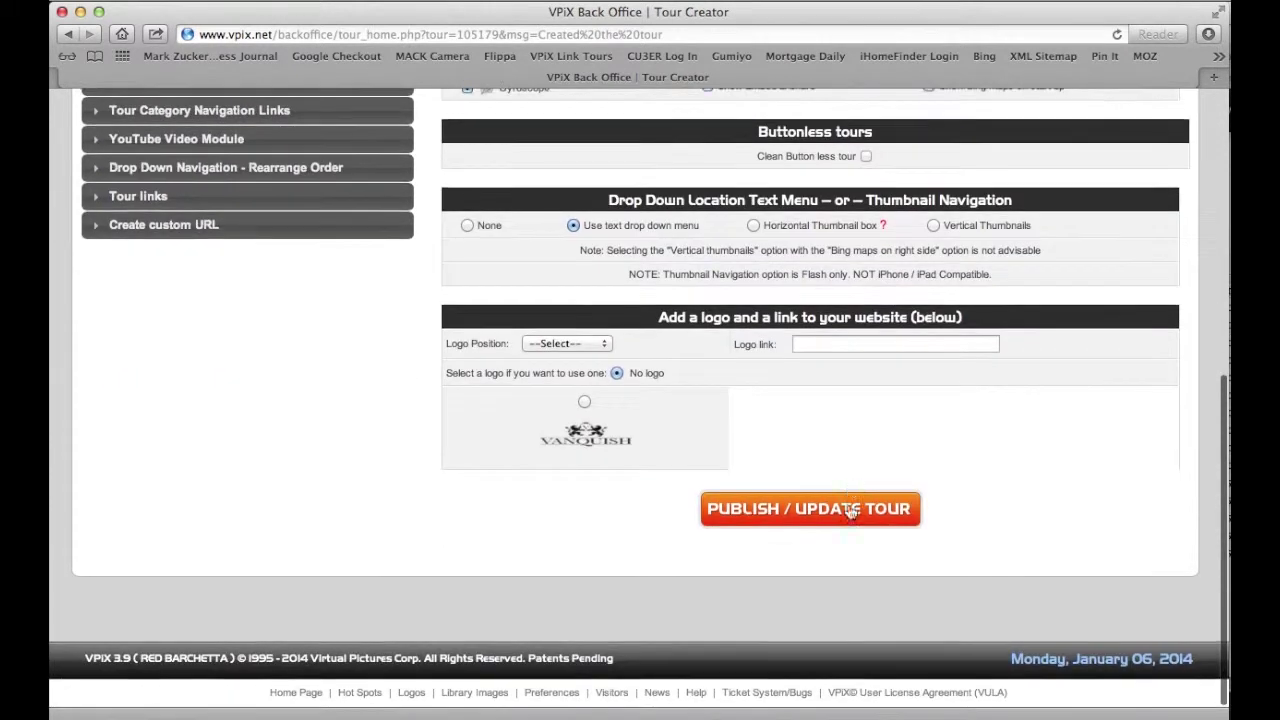
{"action": "left_click", "coordinate": [846, 506]}
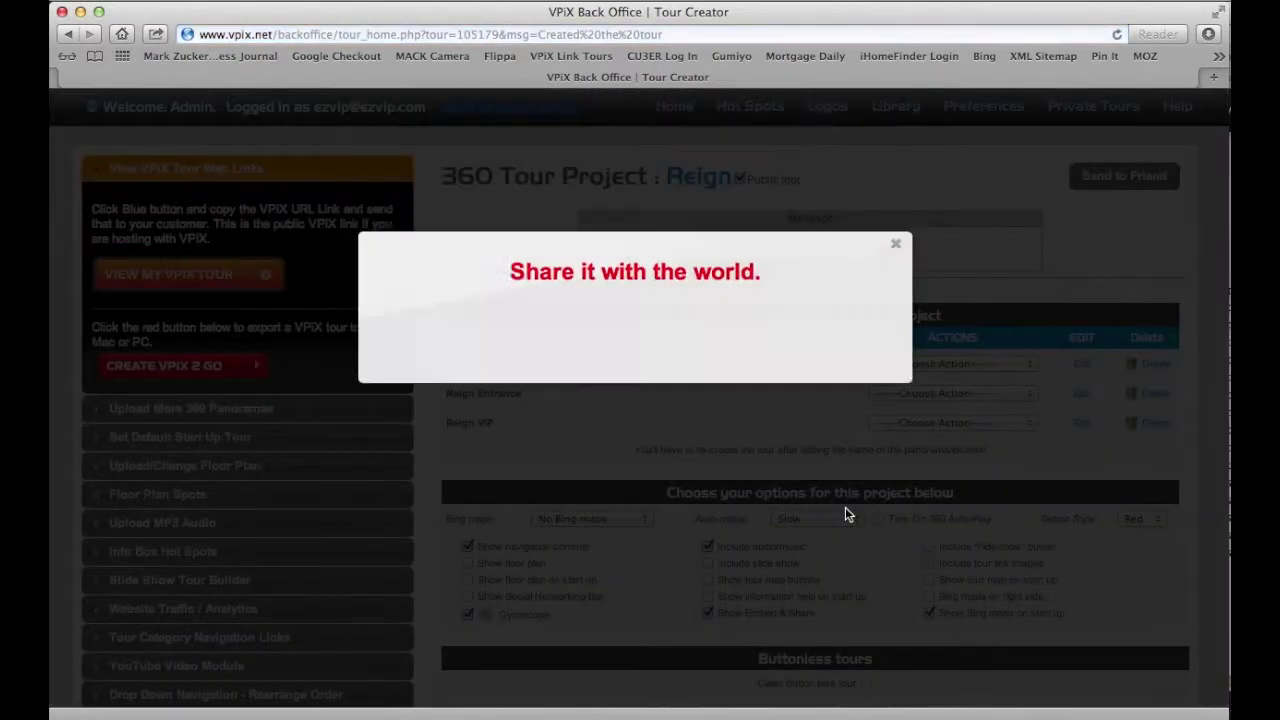
Dismiss the sharing prompt and open the republished Reign virtual tour to check its audio
{"action": "left_click", "coordinate": [896, 251]}
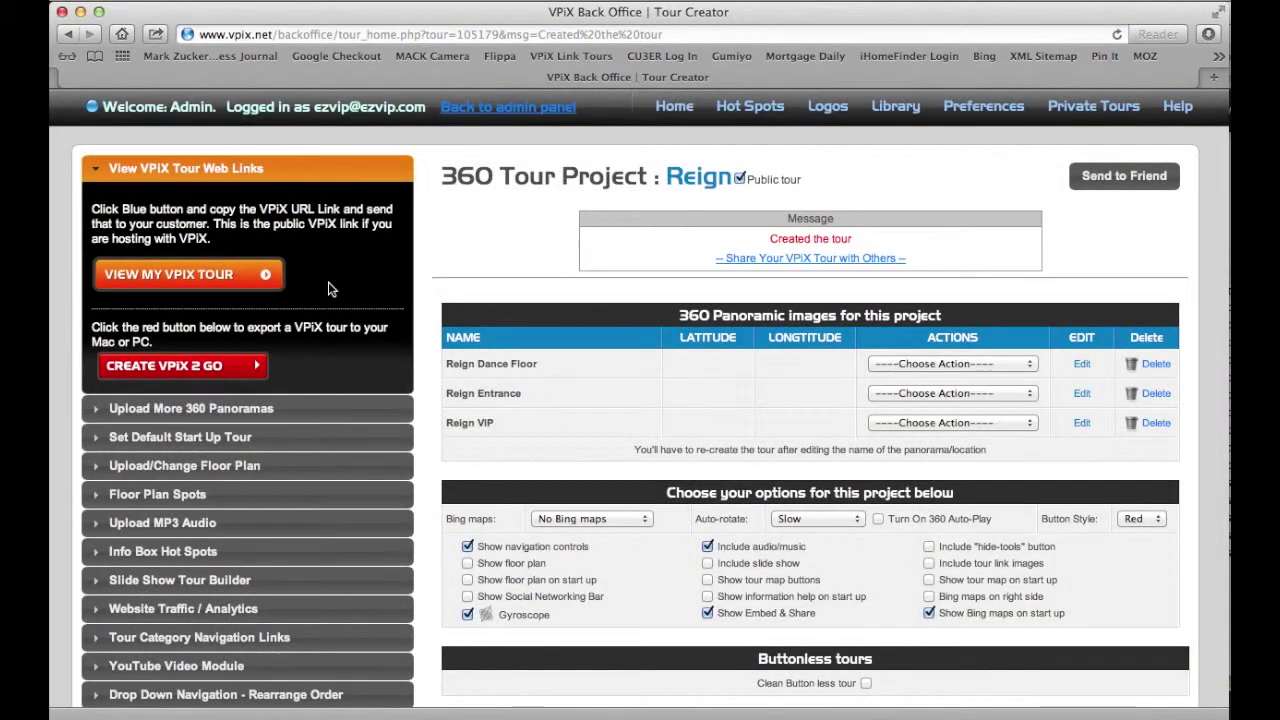
{"action": "left_click", "coordinate": [210, 275]}
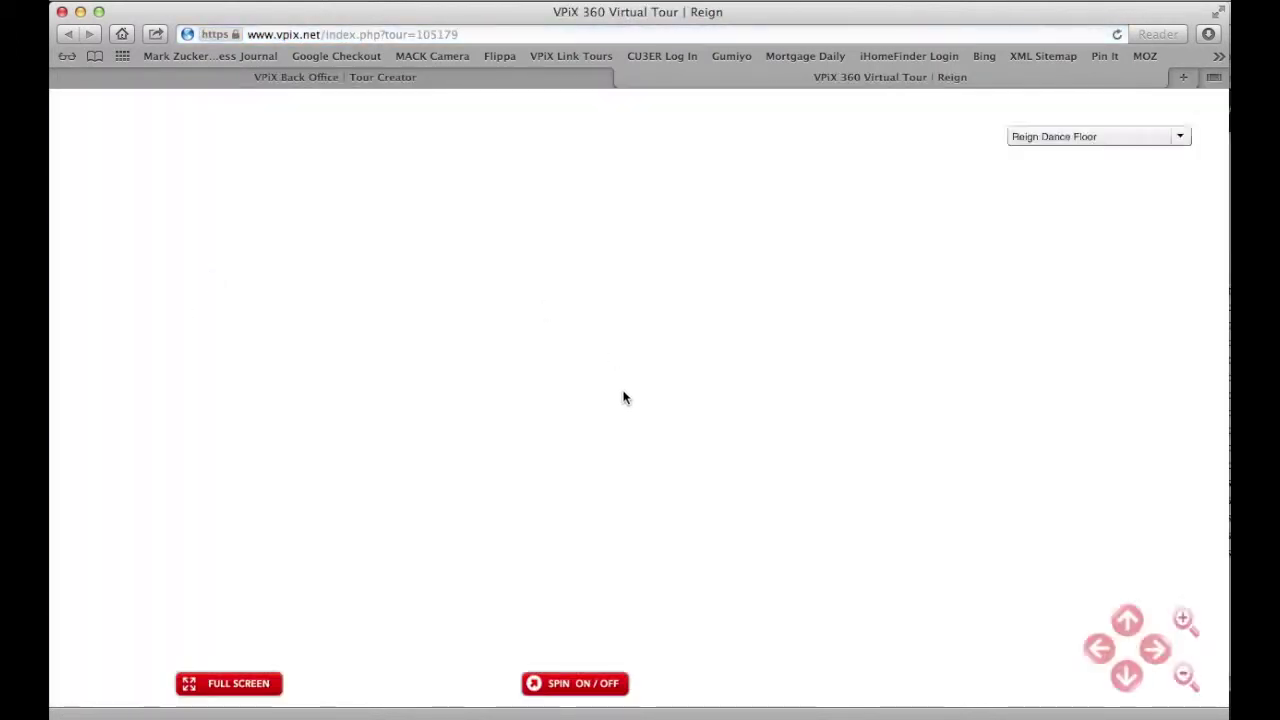